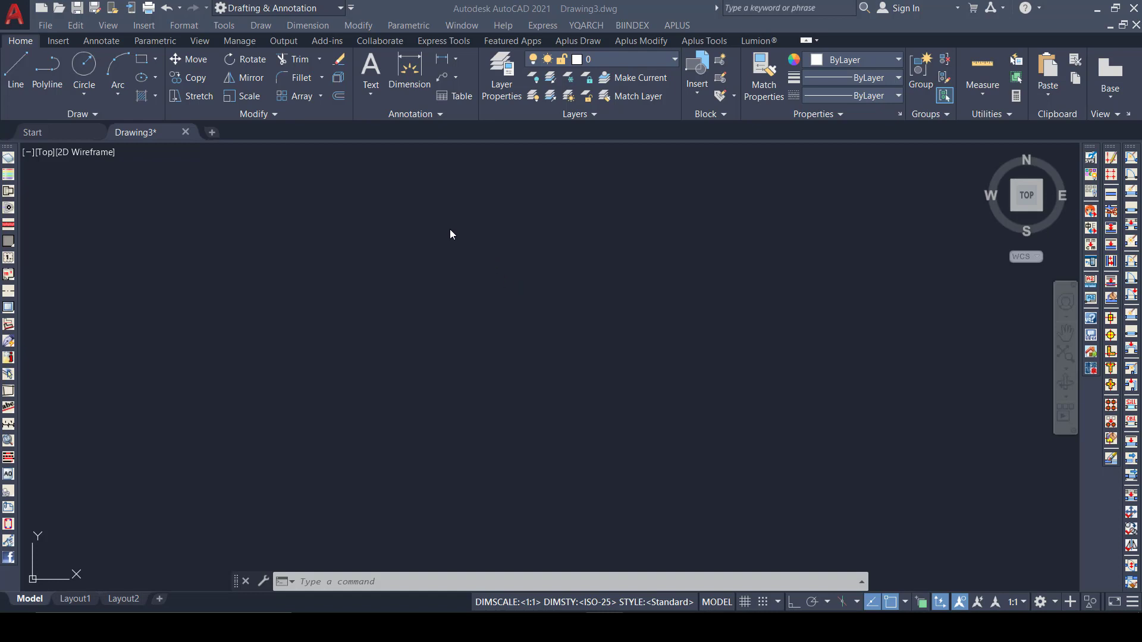
{"action": "left_click", "coordinate": [140, 63]}
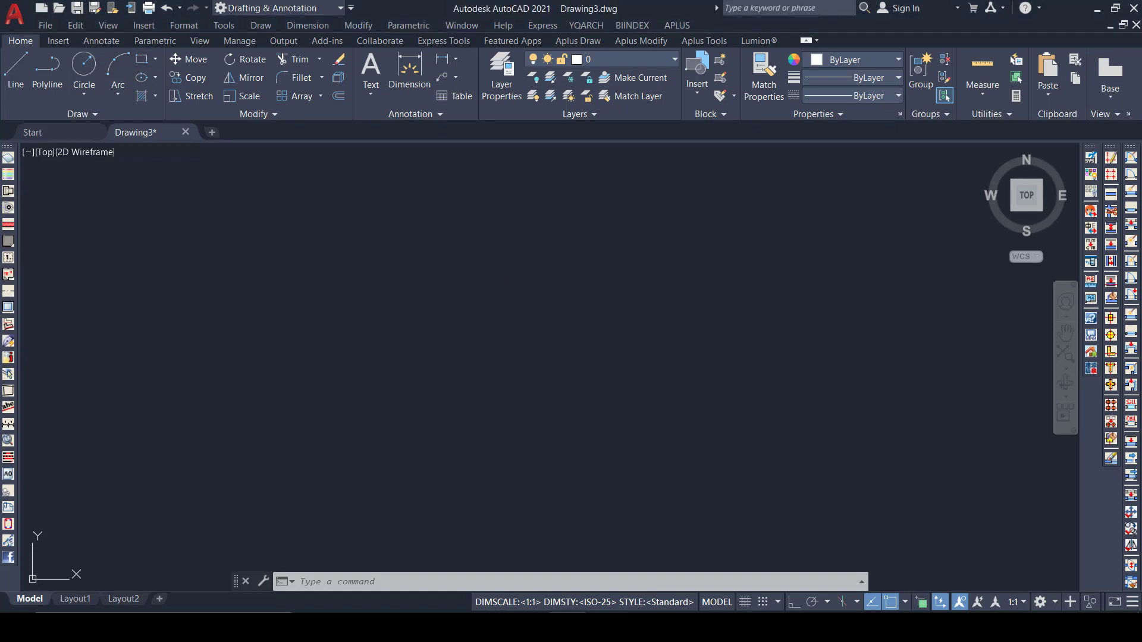
{"action": "left_click", "coordinate": [285, 216]}
{"action": "left_click", "coordinate": [419, 383]}
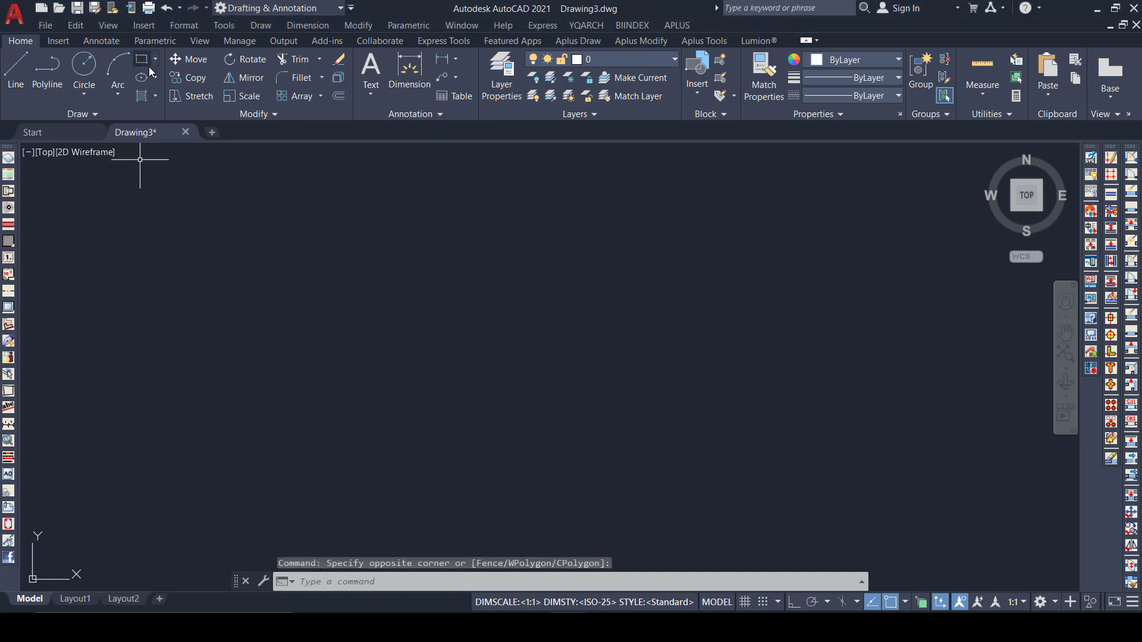
Draw a wide horizontal rectangle in the middle of the empty model space.
{"action": "left_click", "coordinate": [142, 60]}
{"action": "left_click", "coordinate": [247, 303]}
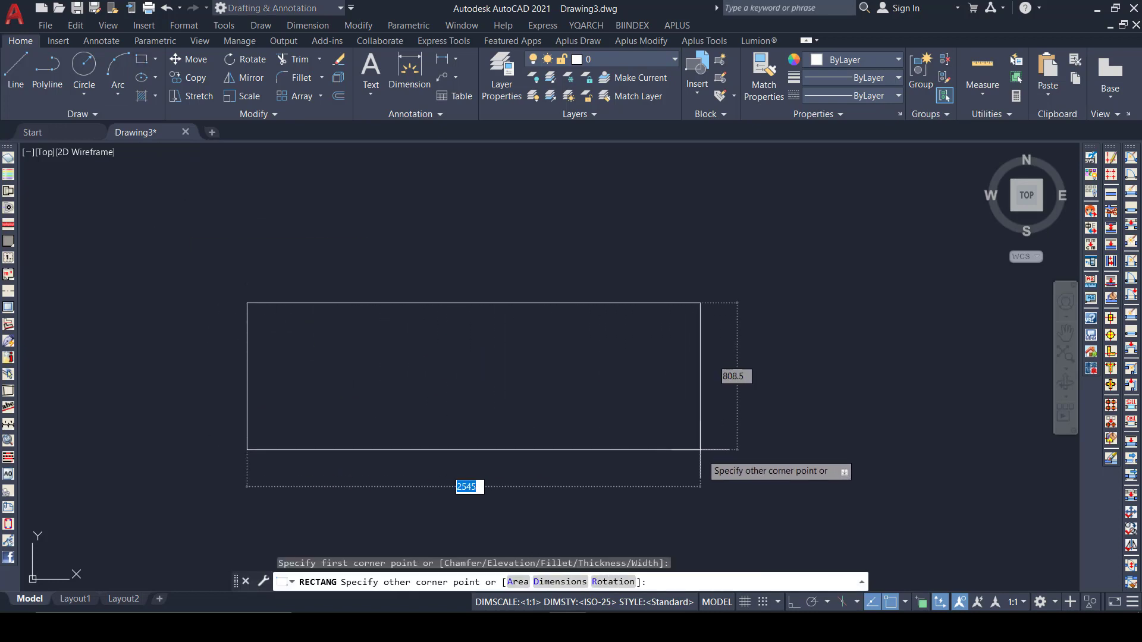
{"action": "left_click", "coordinate": [753, 489]}
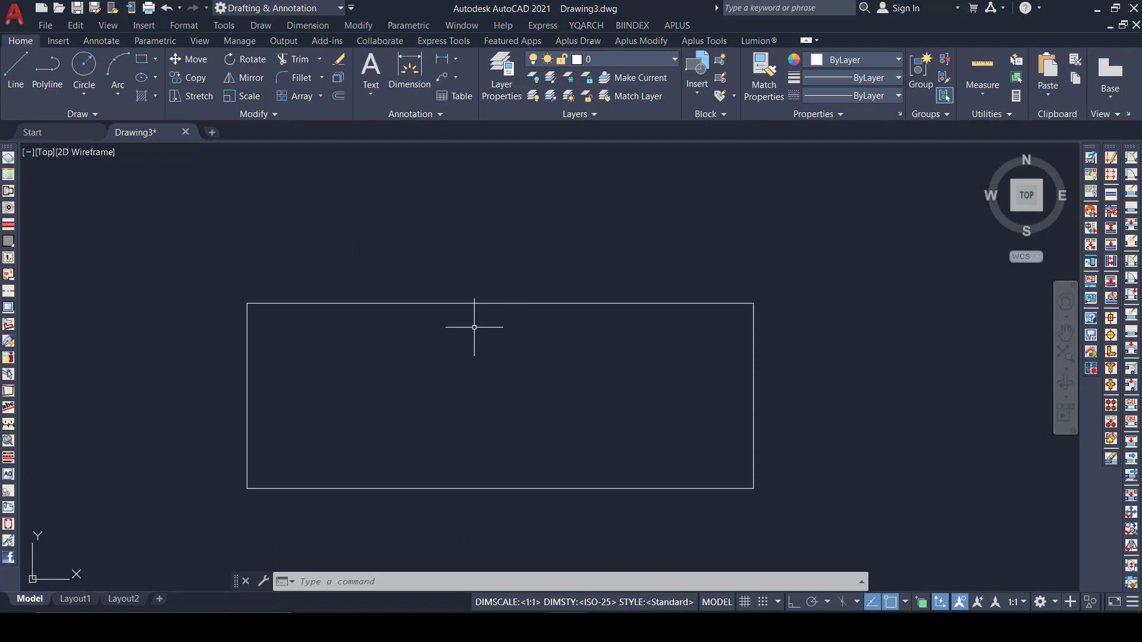
Set the model space limits from the rectangle's lower left corner to its upper right corner with the LIMITS command.
{"action": "type", "text": "LIM"}
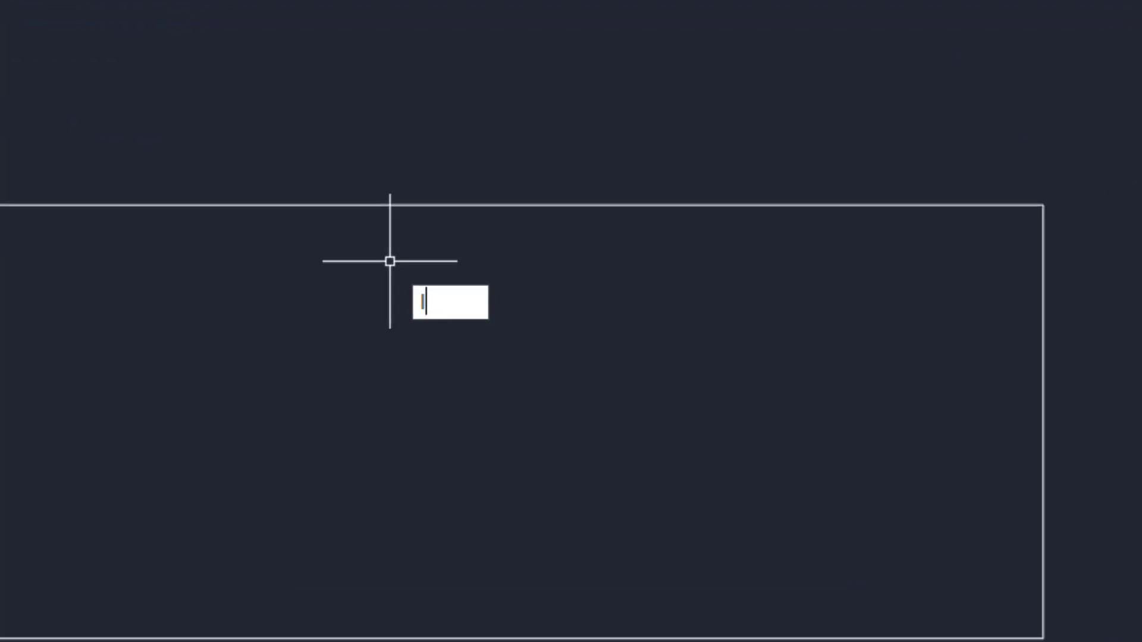
{"action": "type", "text": "I"}
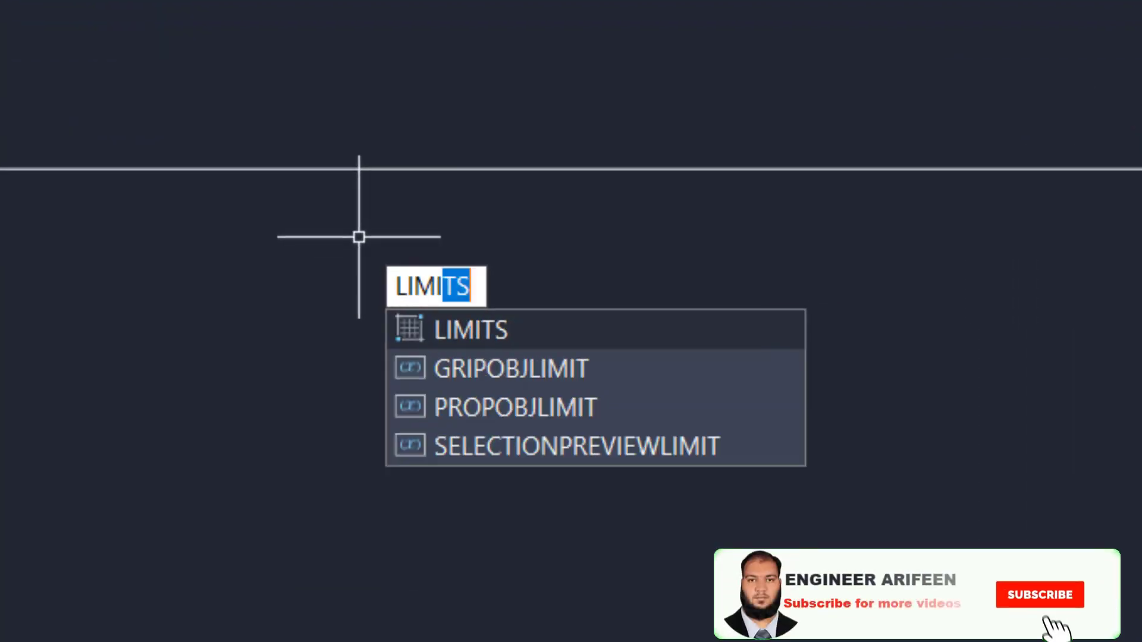
{"action": "key", "text": "BackSpace"}
{"action": "type", "text": "T"}
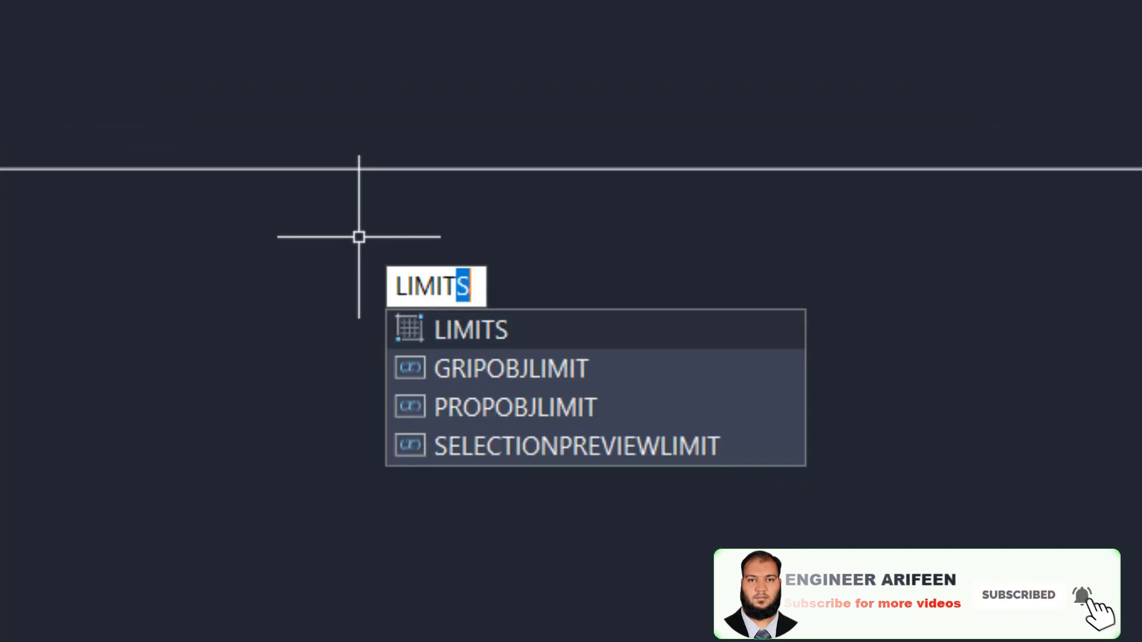
{"action": "key", "text": "Return"}
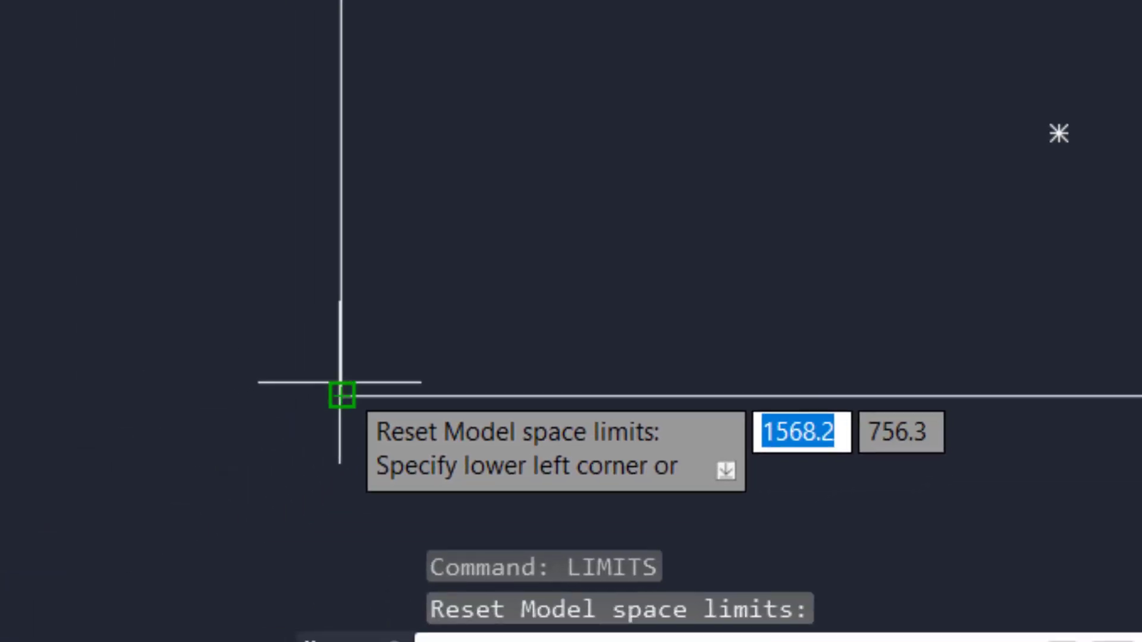
{"action": "left_click", "coordinate": [342, 395]}
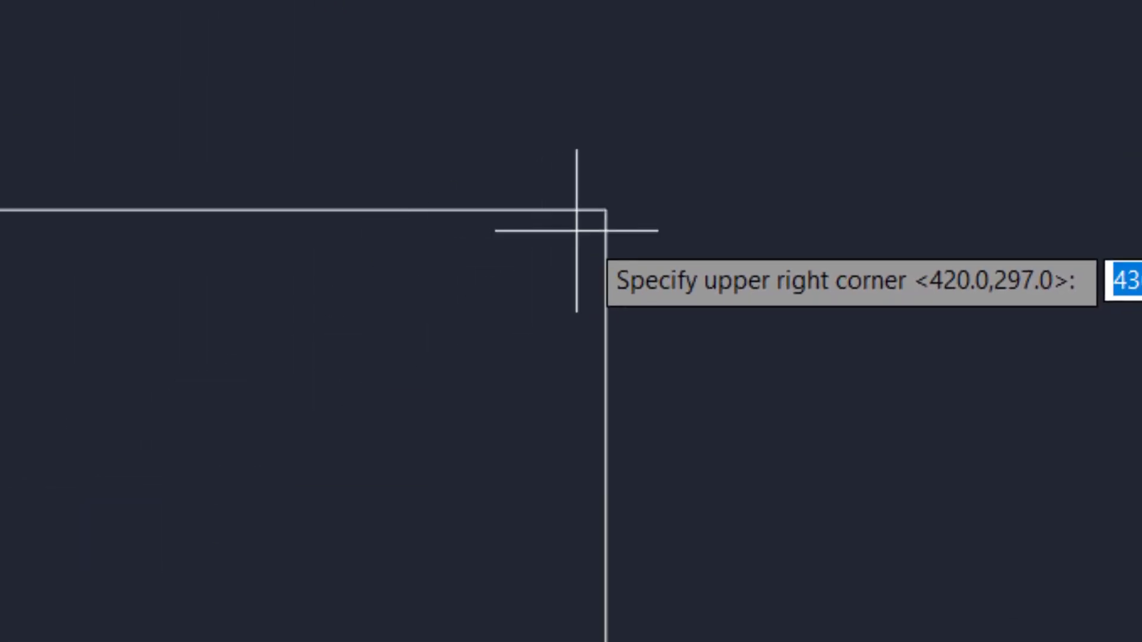
{"action": "left_click", "coordinate": [606, 209]}
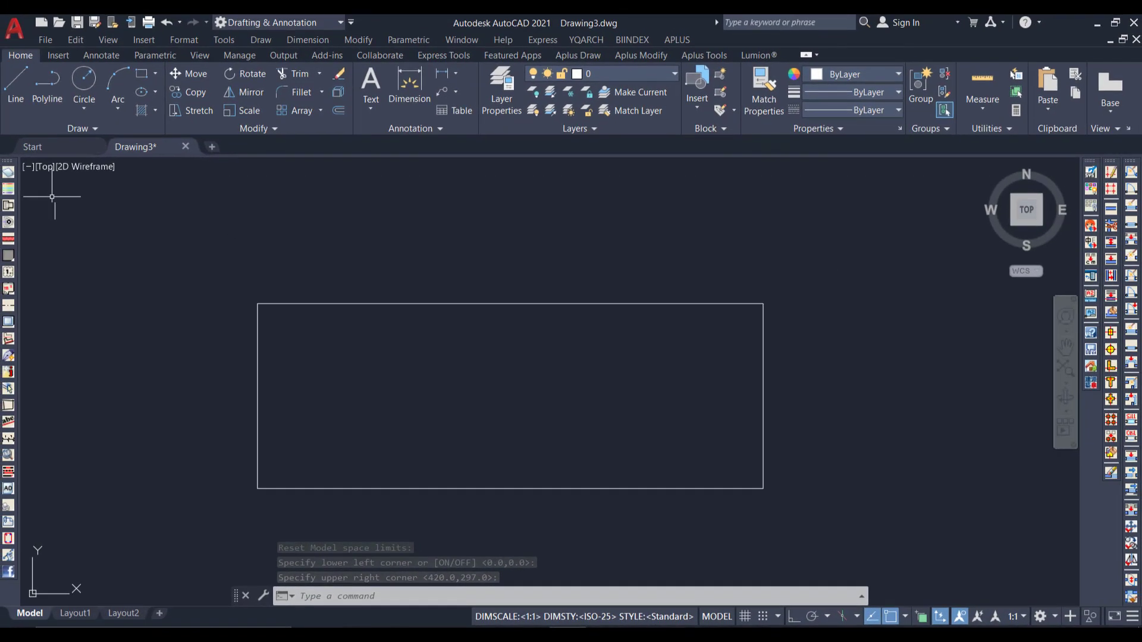
Draw a connected chain of seven zigzag lines that starts inside the rectangle, runs outside past its upper right corner and ends back inside.
{"action": "left_click", "coordinate": [16, 82]}
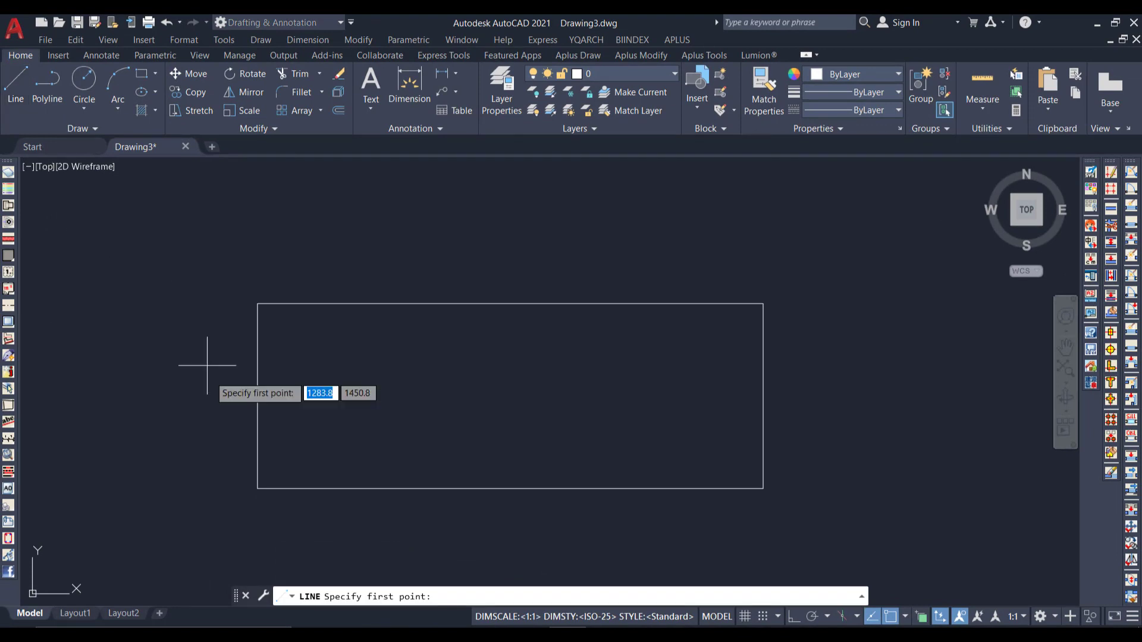
{"action": "left_click", "coordinate": [319, 353]}
{"action": "left_click", "coordinate": [389, 457]}
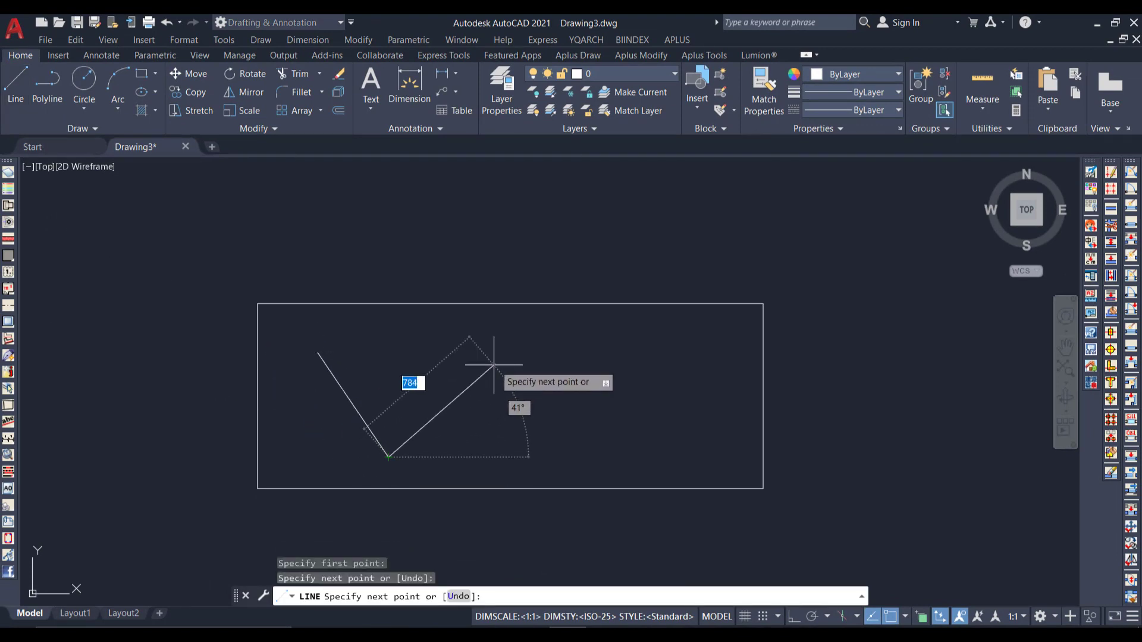
{"action": "left_click", "coordinate": [501, 357]}
{"action": "left_click", "coordinate": [608, 445]}
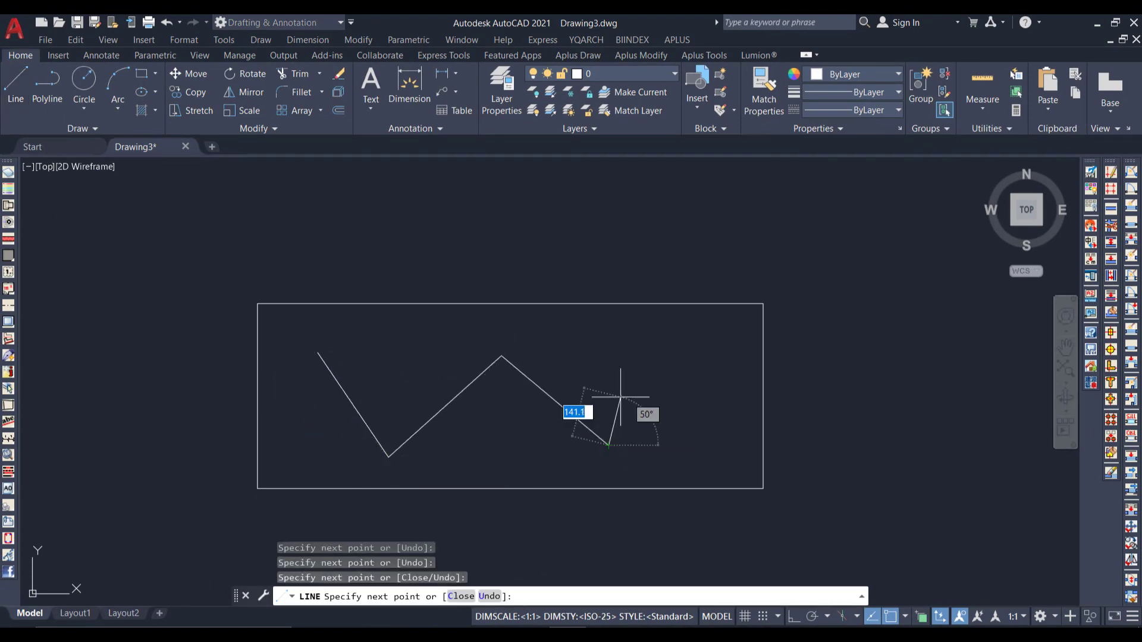
{"action": "left_click", "coordinate": [662, 217]}
{"action": "left_click", "coordinate": [771, 242]}
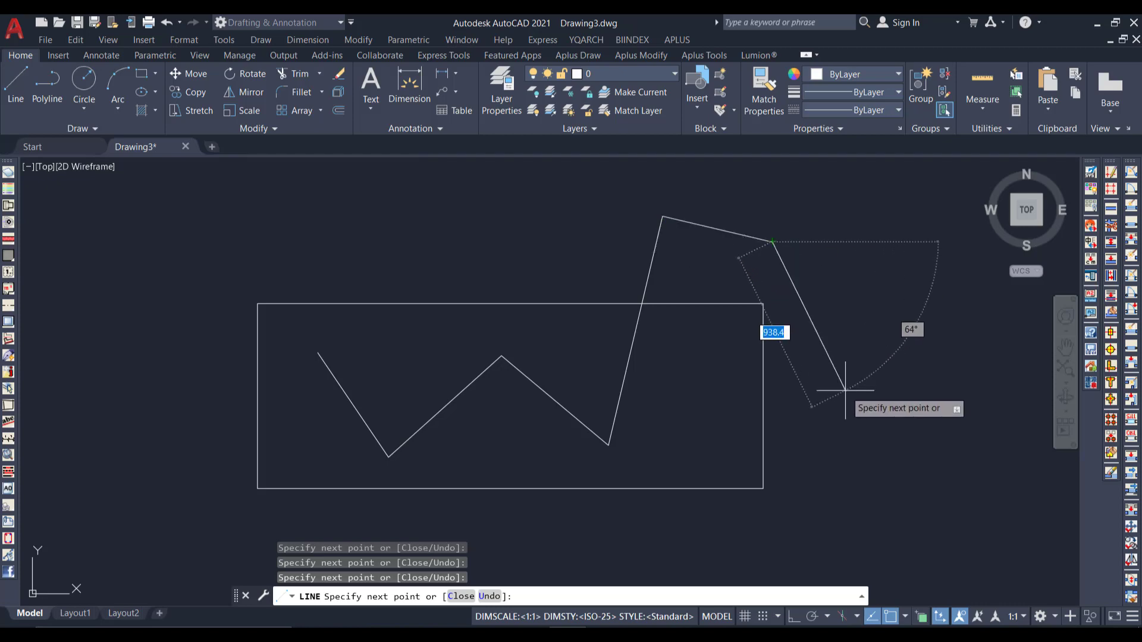
{"action": "left_click", "coordinate": [844, 391]}
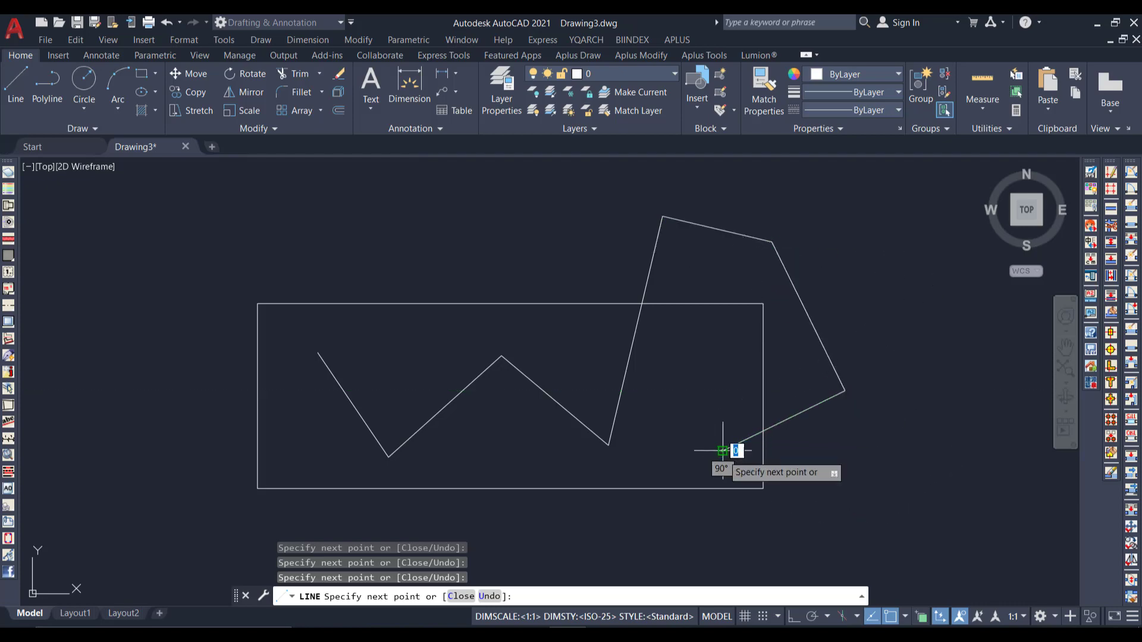
{"action": "left_click", "coordinate": [723, 450]}
{"action": "key", "text": "Escape"}
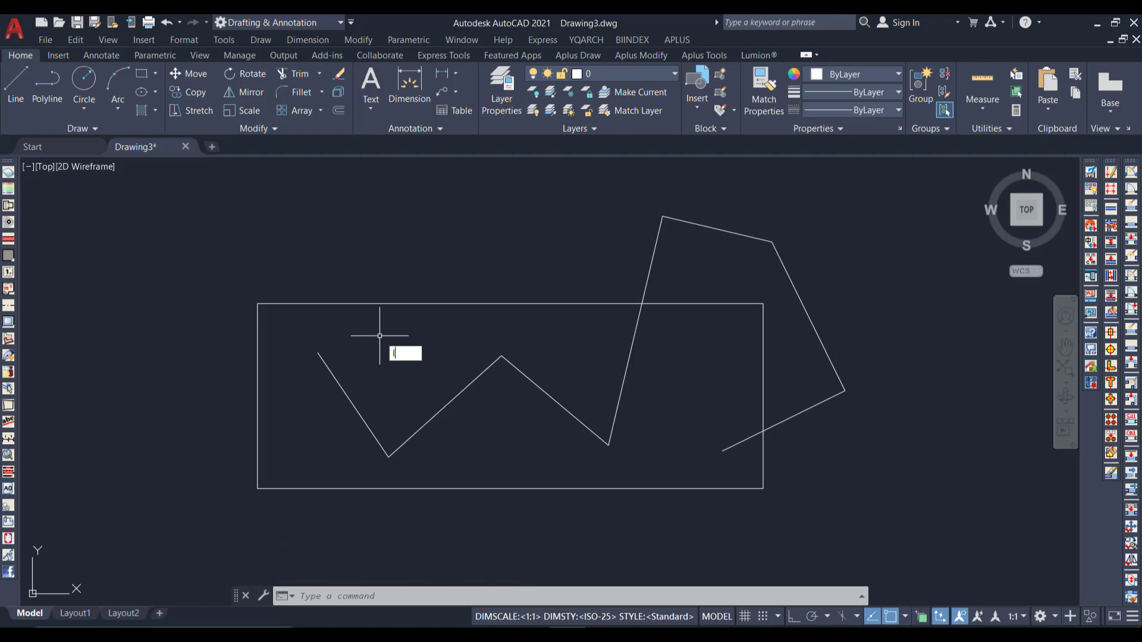
Turn limits checking on with the ON option of the LIMITS command.
{"action": "type", "text": "limi"}
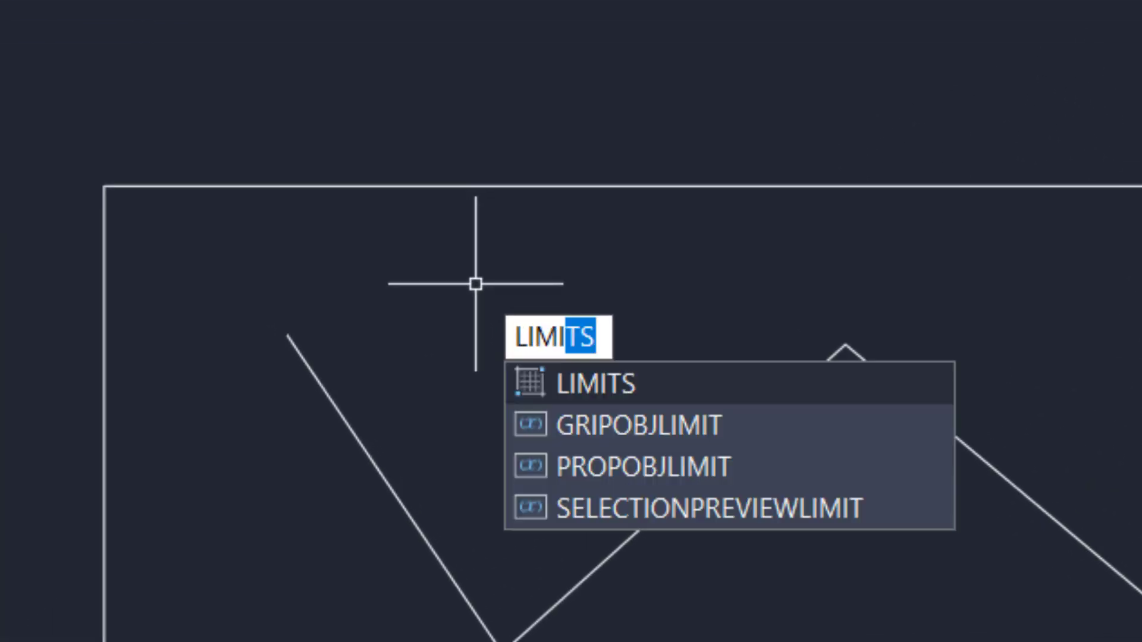
{"action": "type", "text": "t"}
{"action": "key", "text": "Return"}
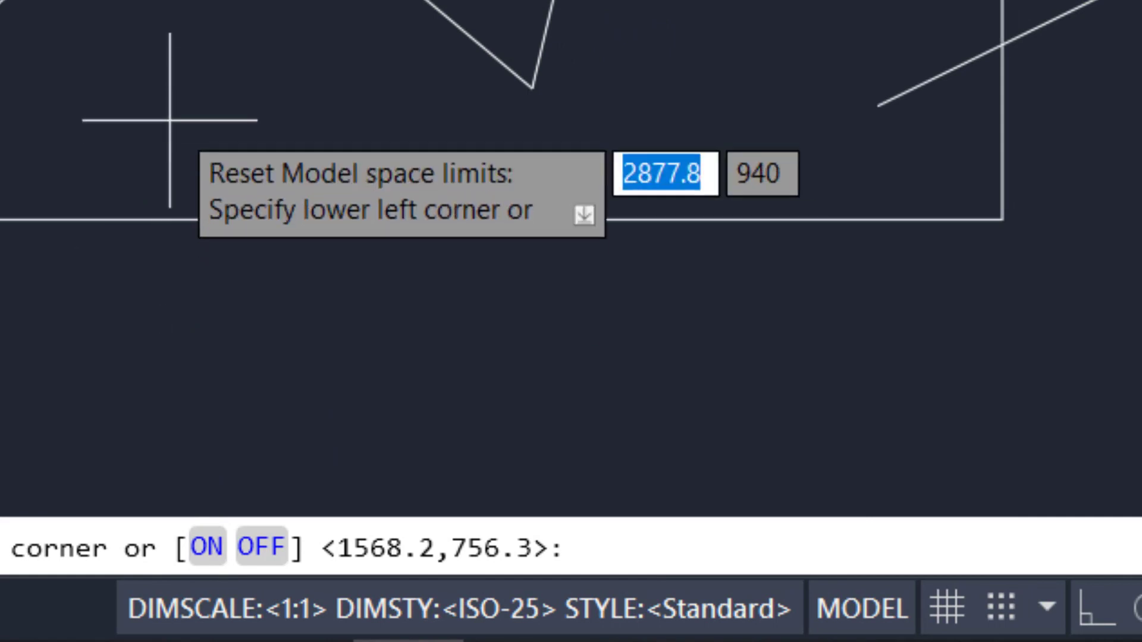
{"action": "type", "text": "on"}
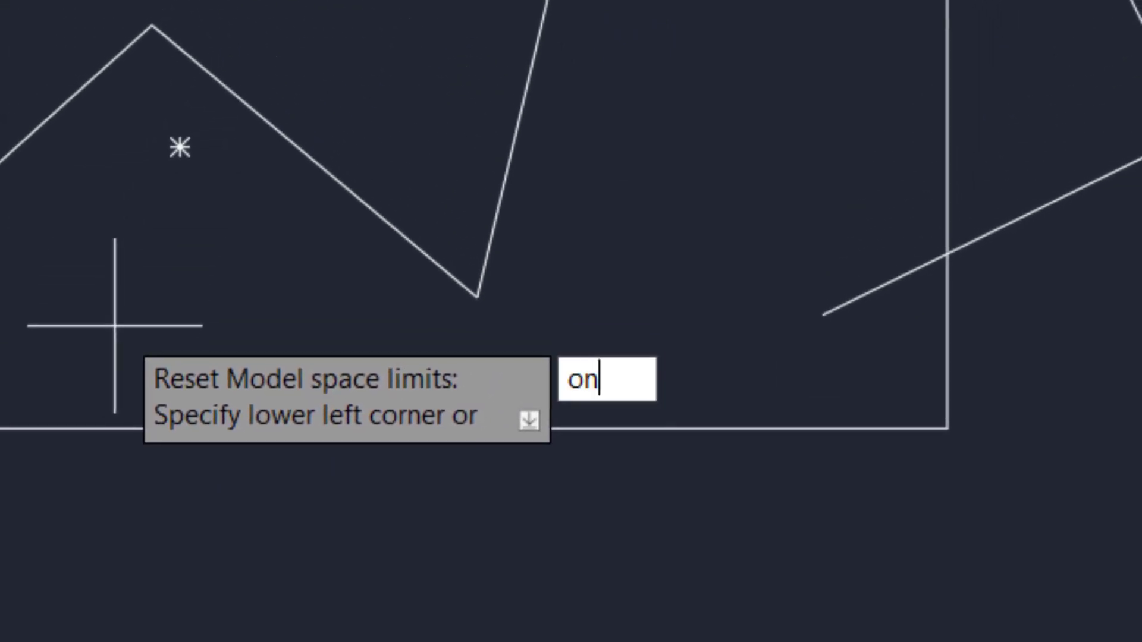
{"action": "key", "text": "Return"}
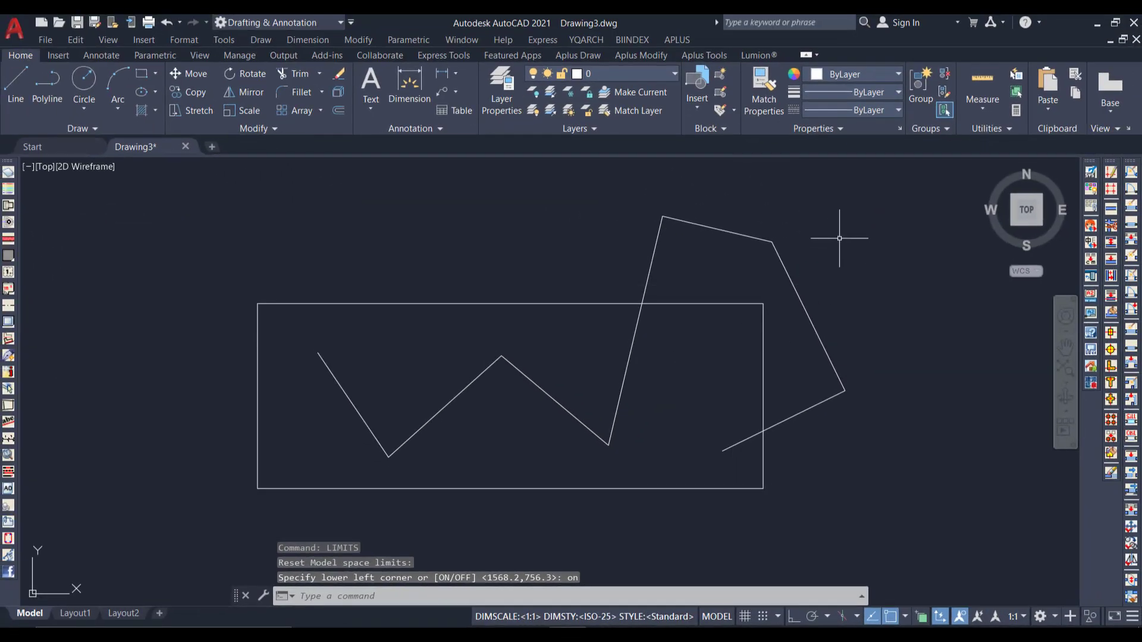
Erase the four line segments that lie outside or cross the rectangle's border, keeping the zigzag inside it.
{"action": "left_click", "coordinate": [859, 217]}
{"action": "left_click", "coordinate": [614, 263]}
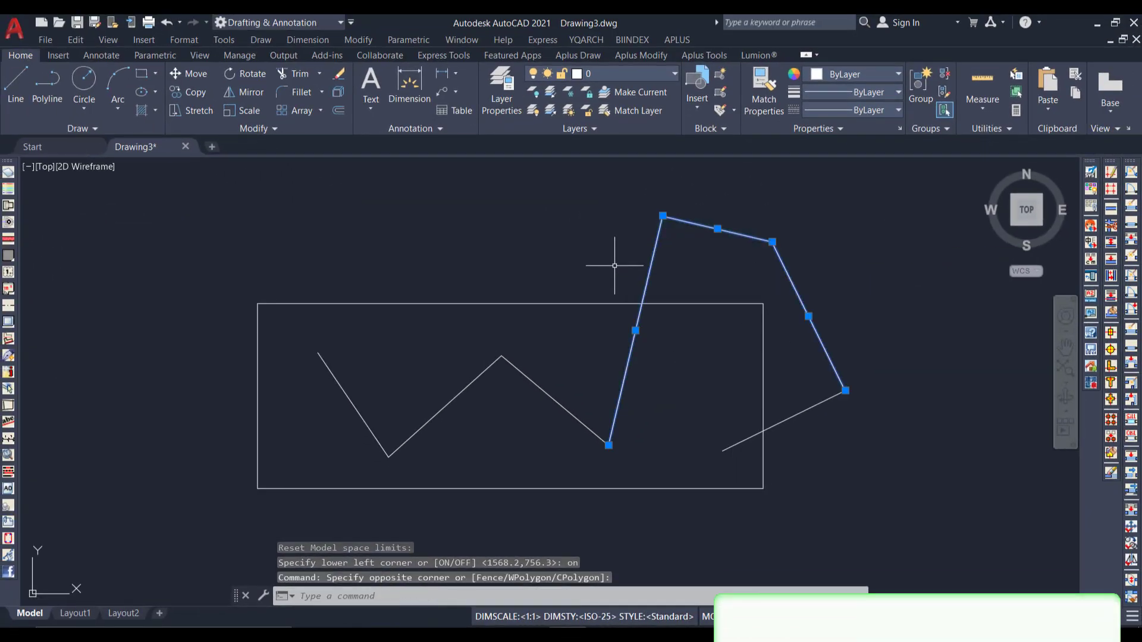
{"action": "type", "text": "e"}
{"action": "key", "text": "Return"}
{"action": "left_click", "coordinate": [882, 351]}
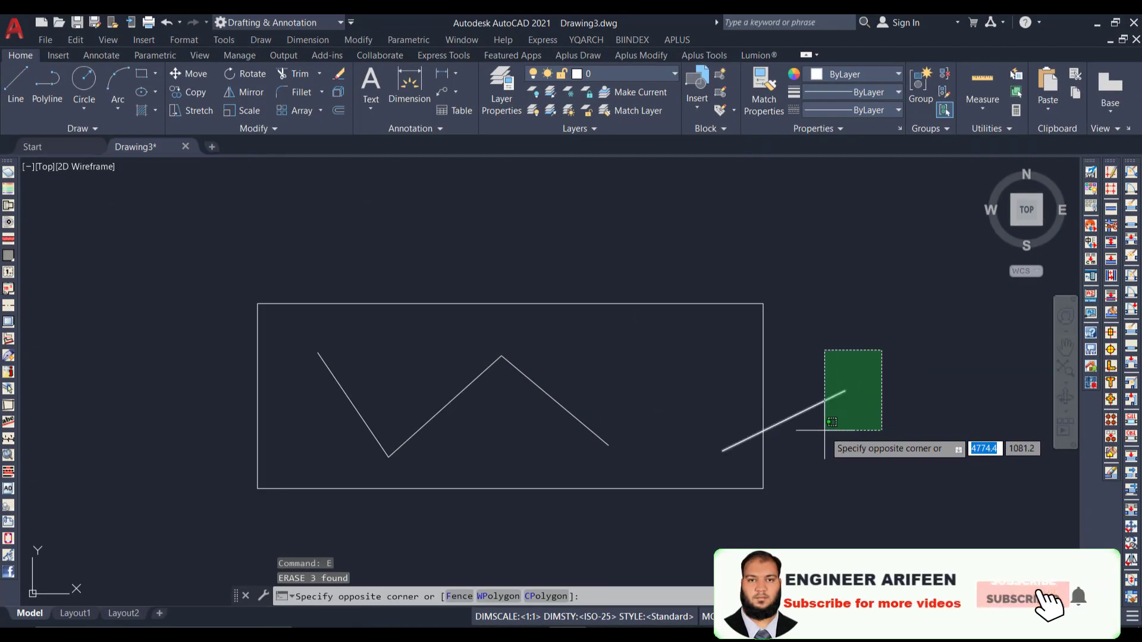
{"action": "left_click", "coordinate": [831, 423]}
{"action": "type", "text": "e"}
{"action": "key", "text": "Return"}
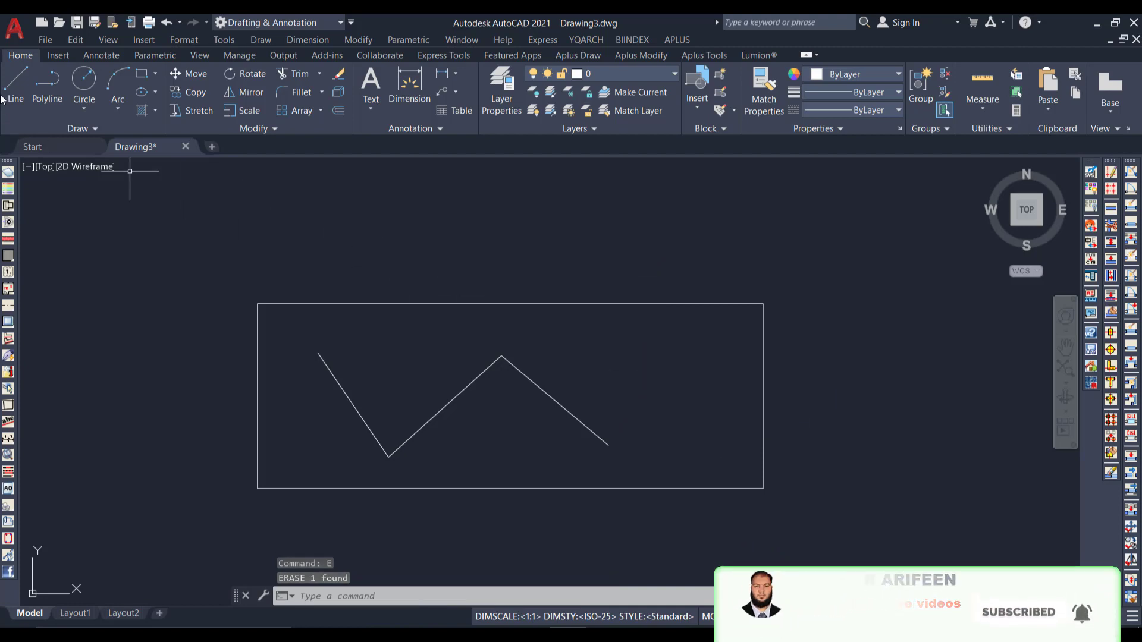
Draw two connected line segments inside the rectangle and try to continue them to points beyond its upper right corner.
{"action": "left_click", "coordinate": [13, 89]}
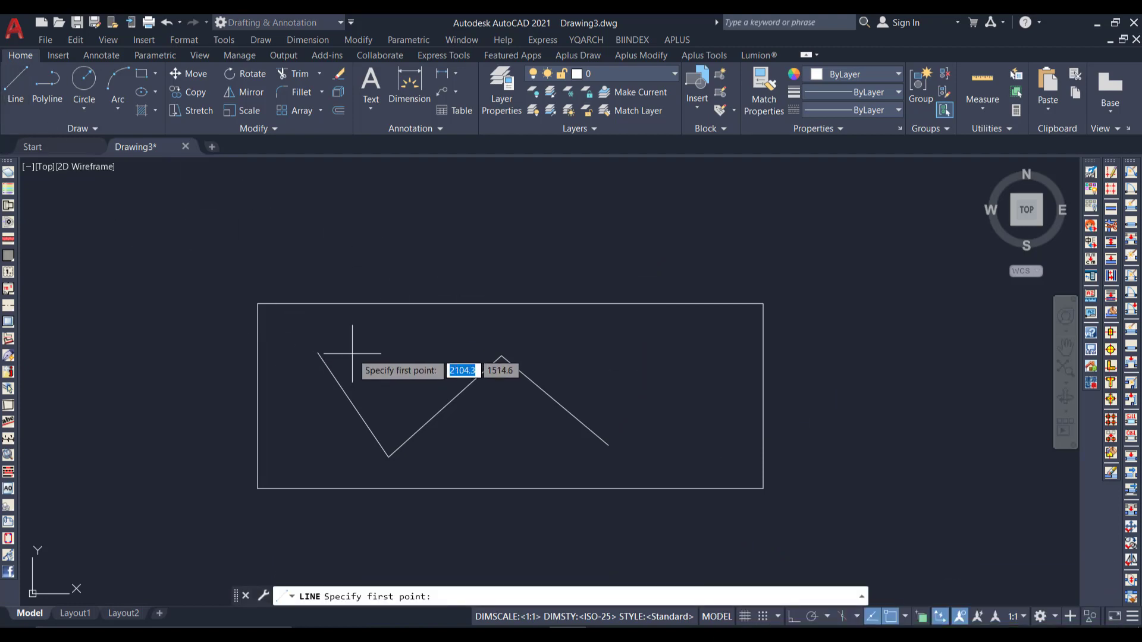
{"action": "left_click", "coordinate": [355, 345]}
{"action": "left_click", "coordinate": [503, 456]}
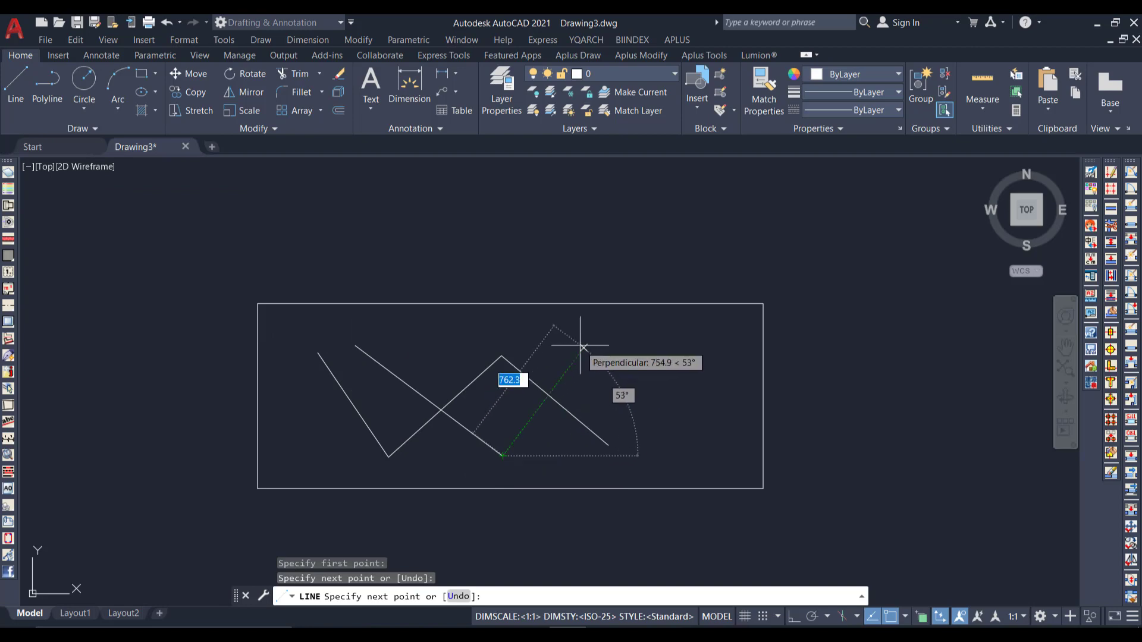
{"action": "left_click", "coordinate": [582, 347]}
{"action": "left_click", "coordinate": [803, 242]}
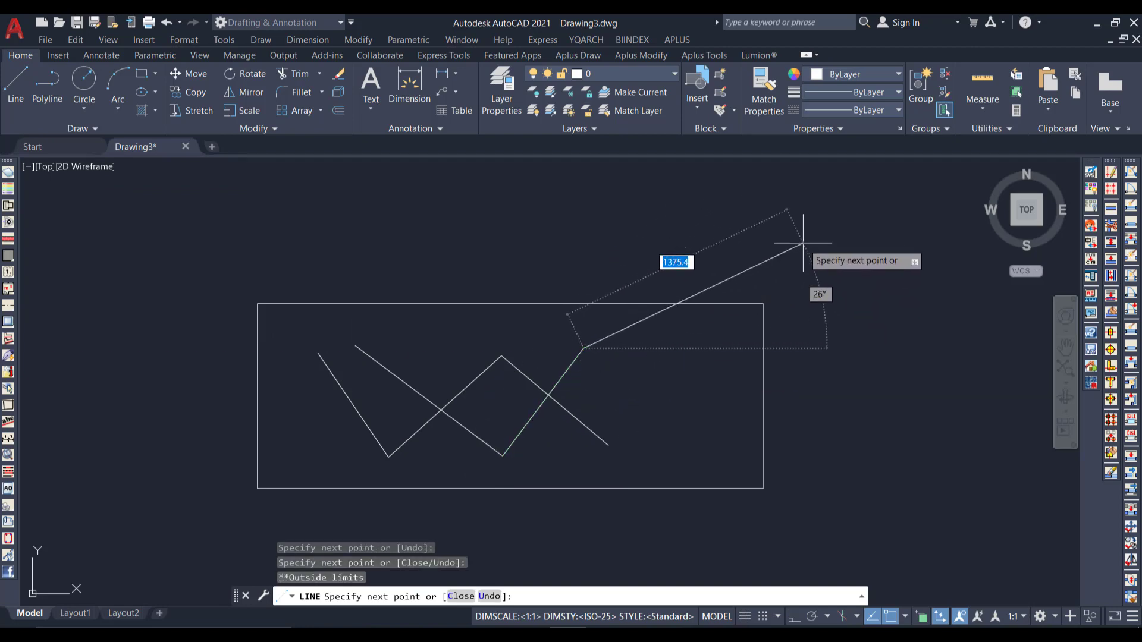
{"action": "left_click", "coordinate": [832, 236]}
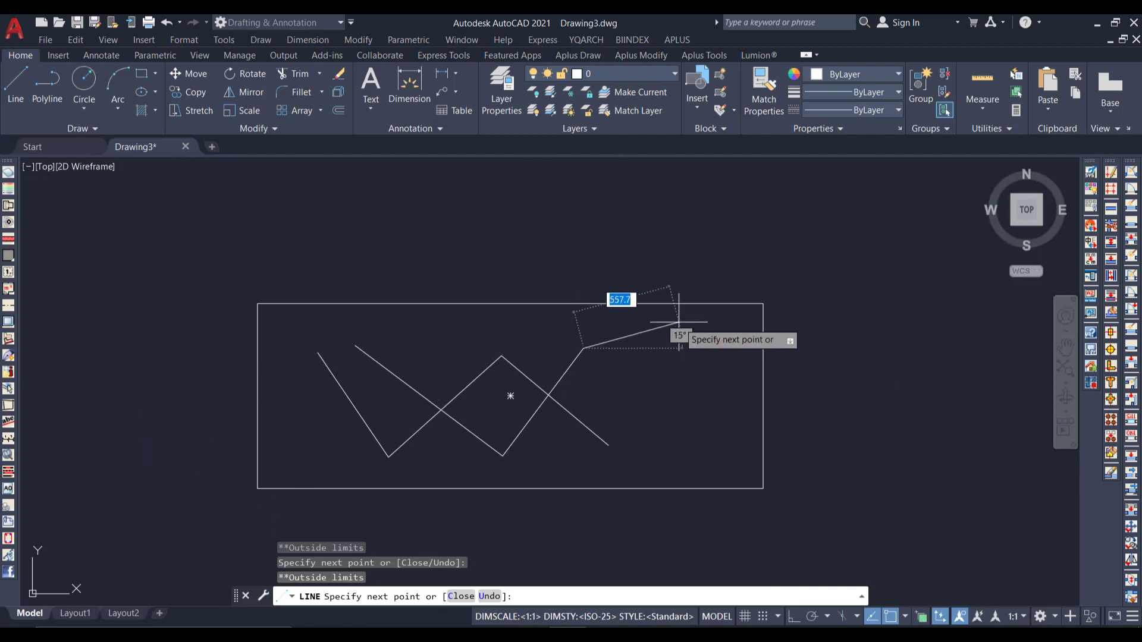
Continue the line chain with further segments inside the rectangle, around its right part and back to the left part, and end the command.
{"action": "left_click", "coordinate": [679, 323]}
{"action": "left_click", "coordinate": [739, 380]}
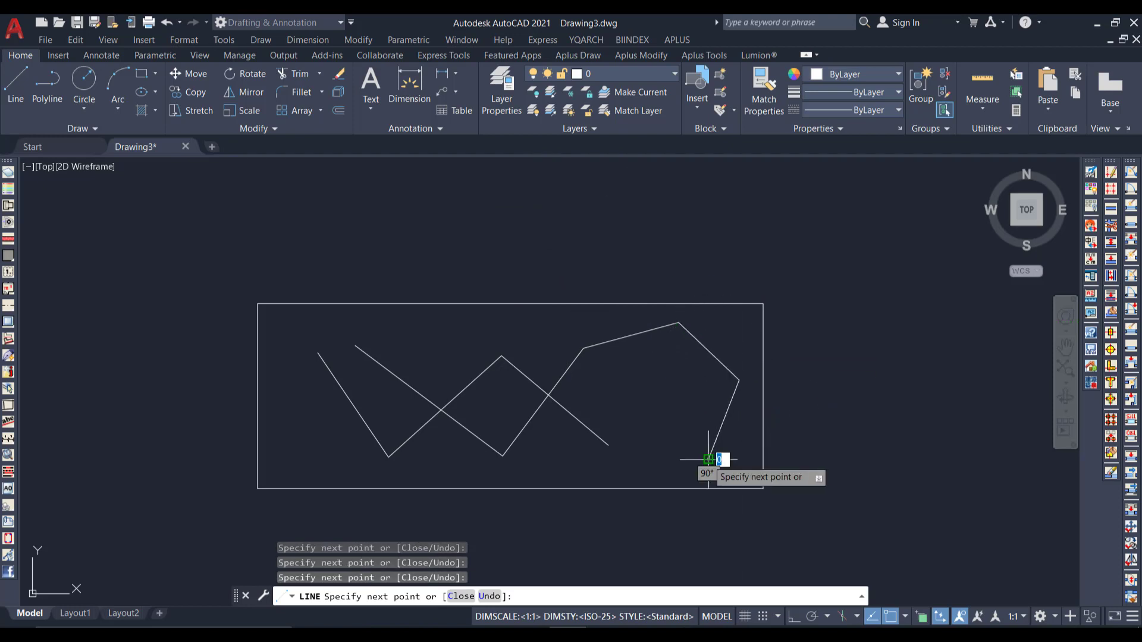
{"action": "left_click", "coordinate": [709, 460]}
{"action": "left_click", "coordinate": [616, 434]}
{"action": "left_click", "coordinate": [616, 367]}
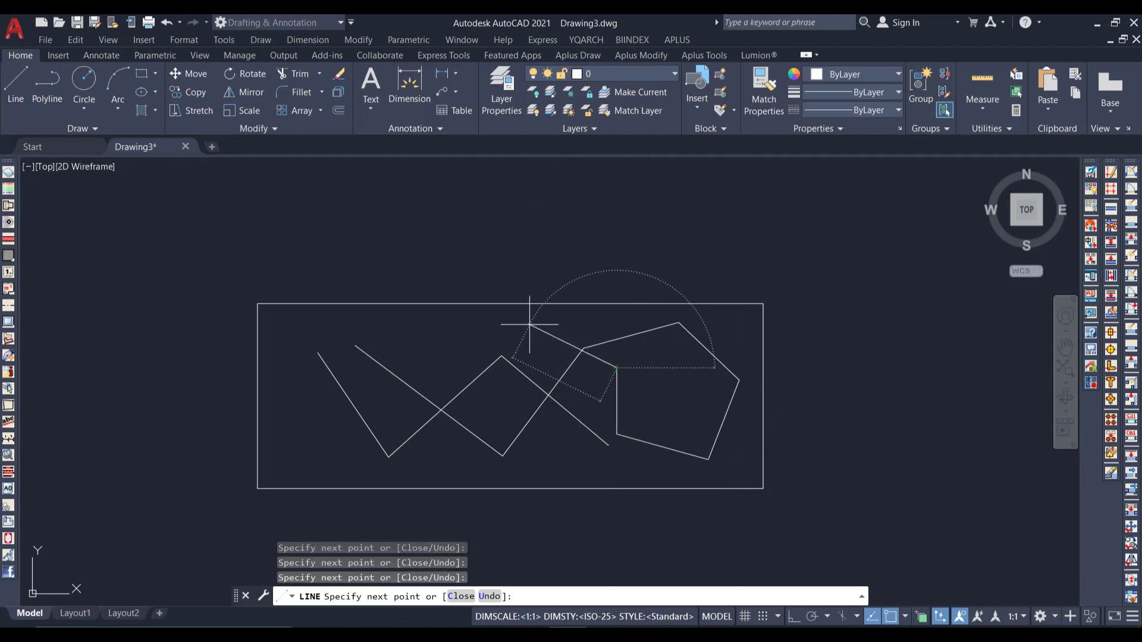
{"action": "left_click", "coordinate": [529, 325]}
{"action": "left_click", "coordinate": [289, 404]}
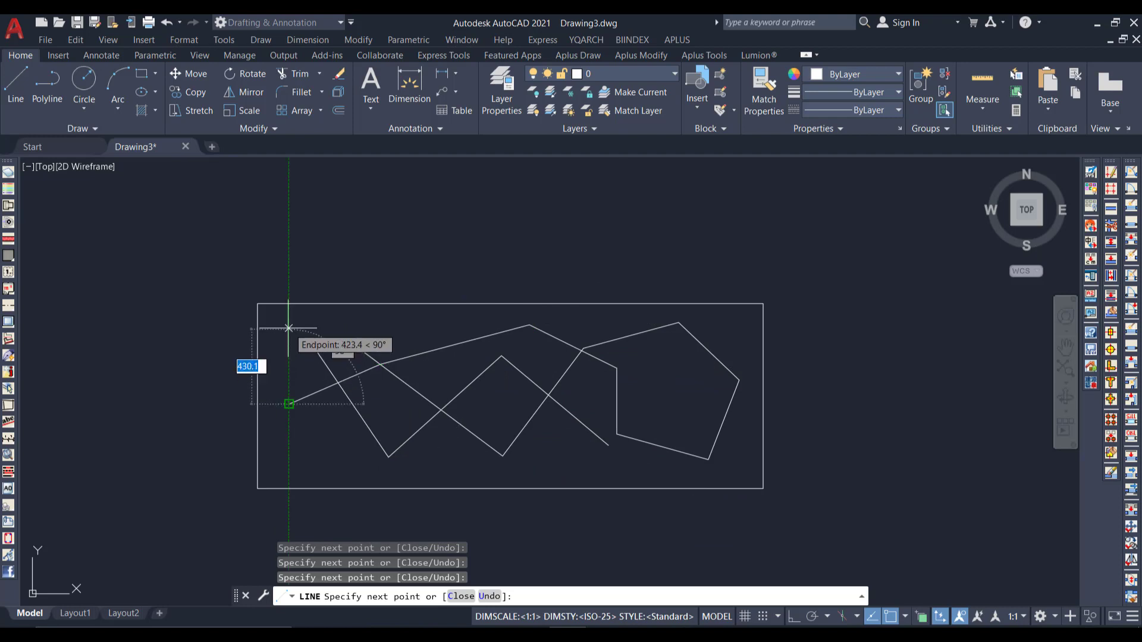
{"action": "left_click", "coordinate": [289, 323]}
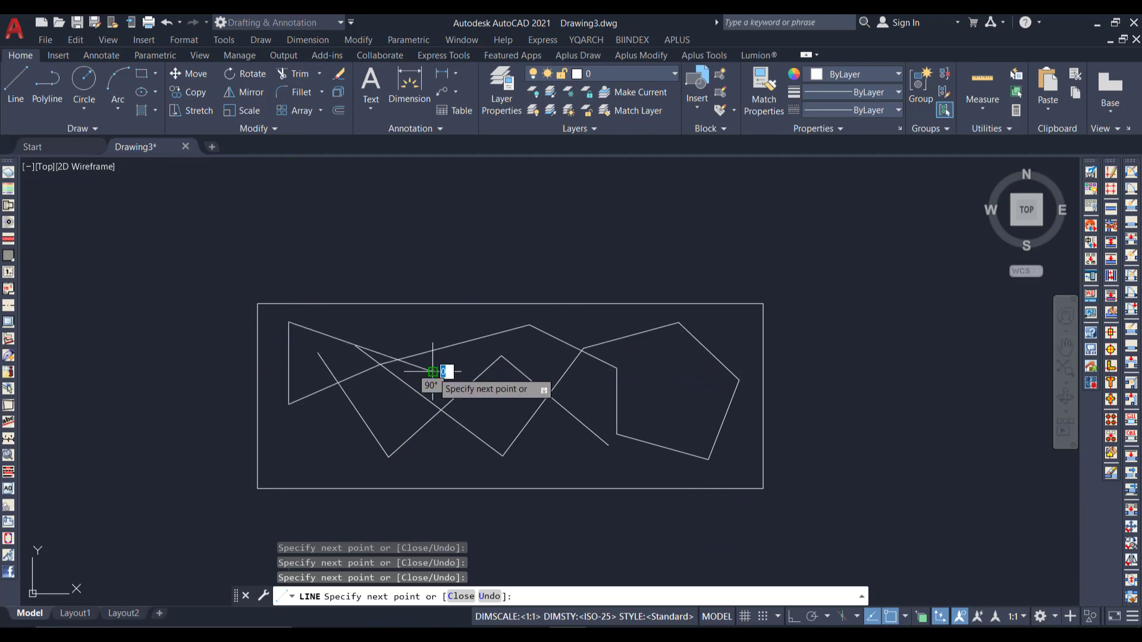
{"action": "key", "text": "Escape"}
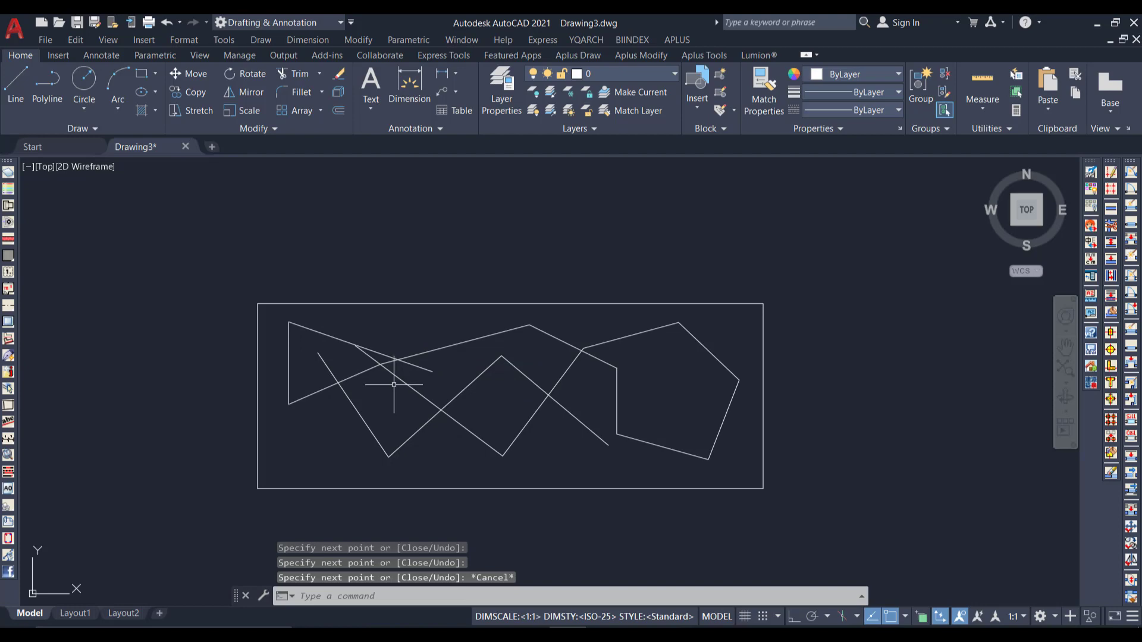
Zoom the view to the drawing limits with the All option, and zoom out until the whole rectangle has space around it.
{"action": "type", "text": "z"}
{"action": "key", "text": "Return"}
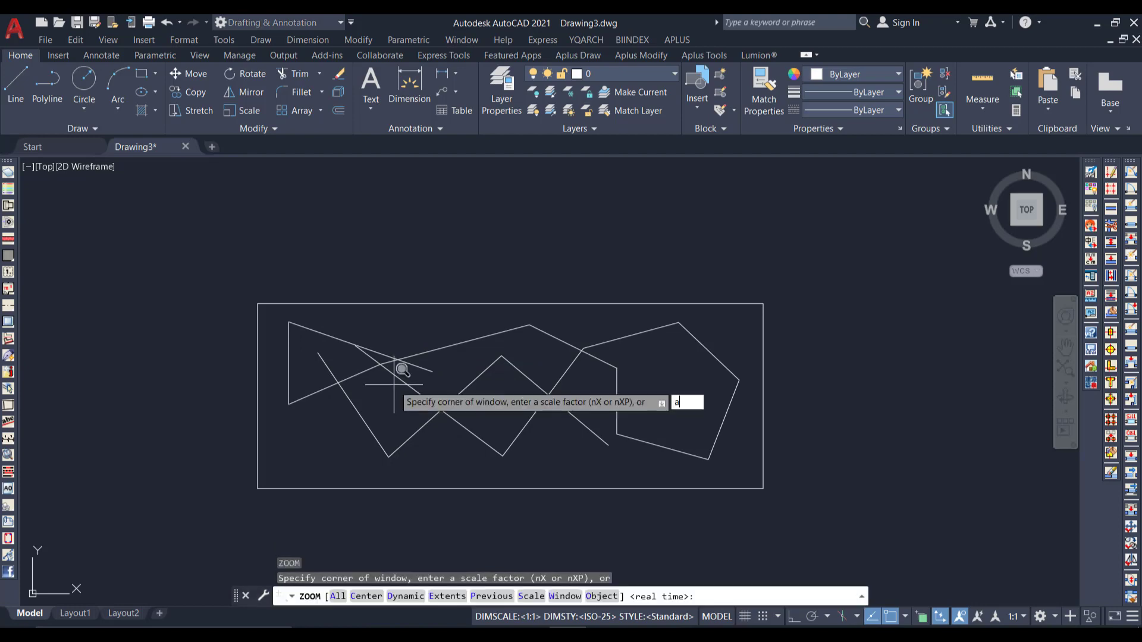
{"action": "type", "text": "a"}
{"action": "key", "text": "Return"}
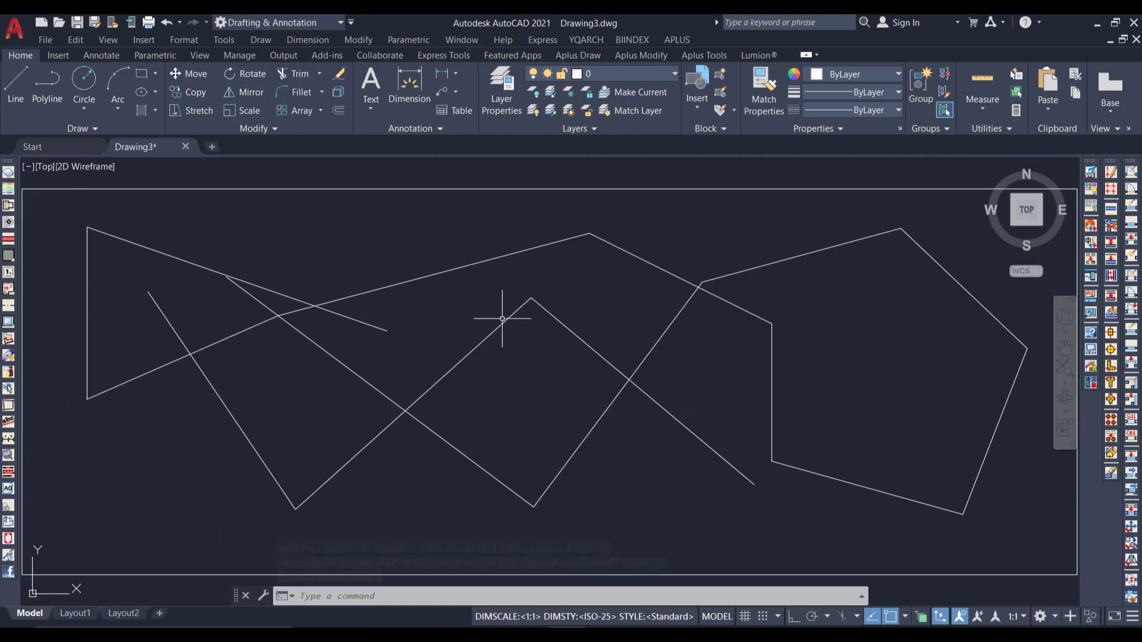
{"action": "scroll", "coordinate": [469, 326], "scroll_direction": "down", "scroll_amount": 4}
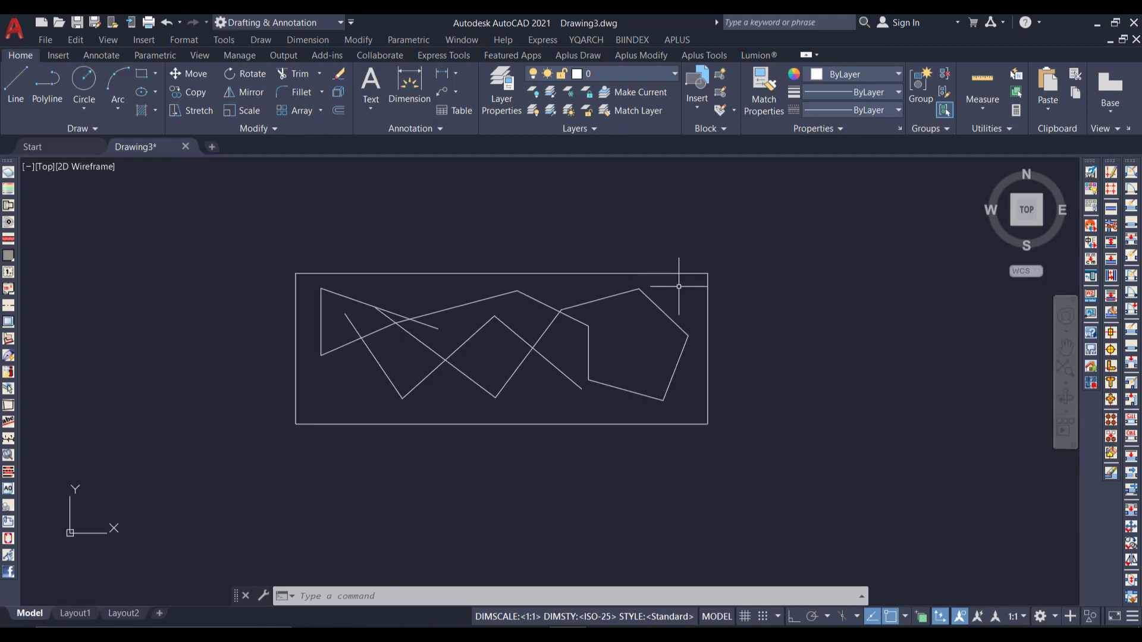
Erase all the line segments inside the rectangle, including the remaining vertical one near its left edge.
{"action": "left_click", "coordinate": [678, 286]}
{"action": "left_click", "coordinate": [328, 401]}
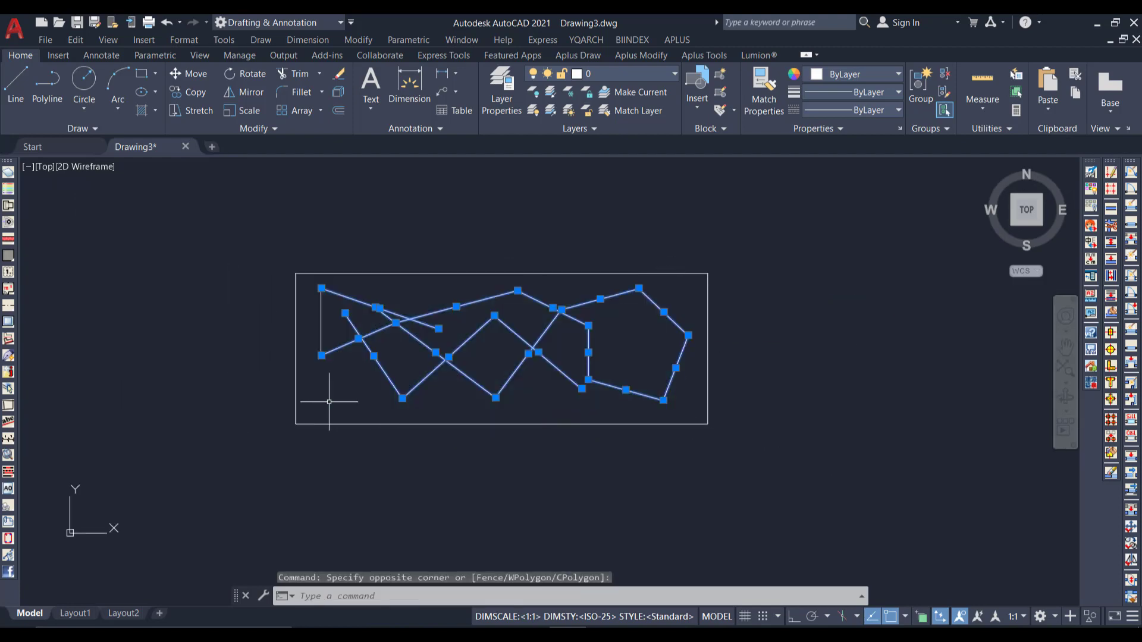
{"action": "type", "text": "e"}
{"action": "key", "text": "Return"}
{"action": "left_click", "coordinate": [387, 308]}
{"action": "left_click", "coordinate": [303, 347]}
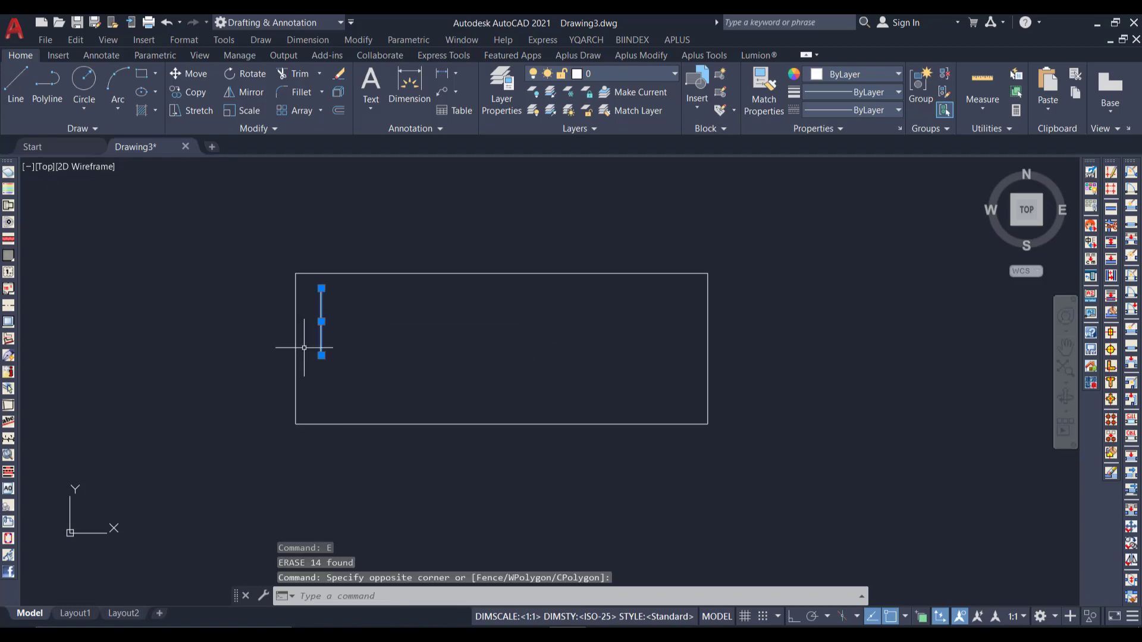
{"action": "type", "text": "e"}
{"action": "key", "text": "Return"}
Erase the rectangle that marks the old drawing limits.
{"action": "left_click", "coordinate": [745, 223]}
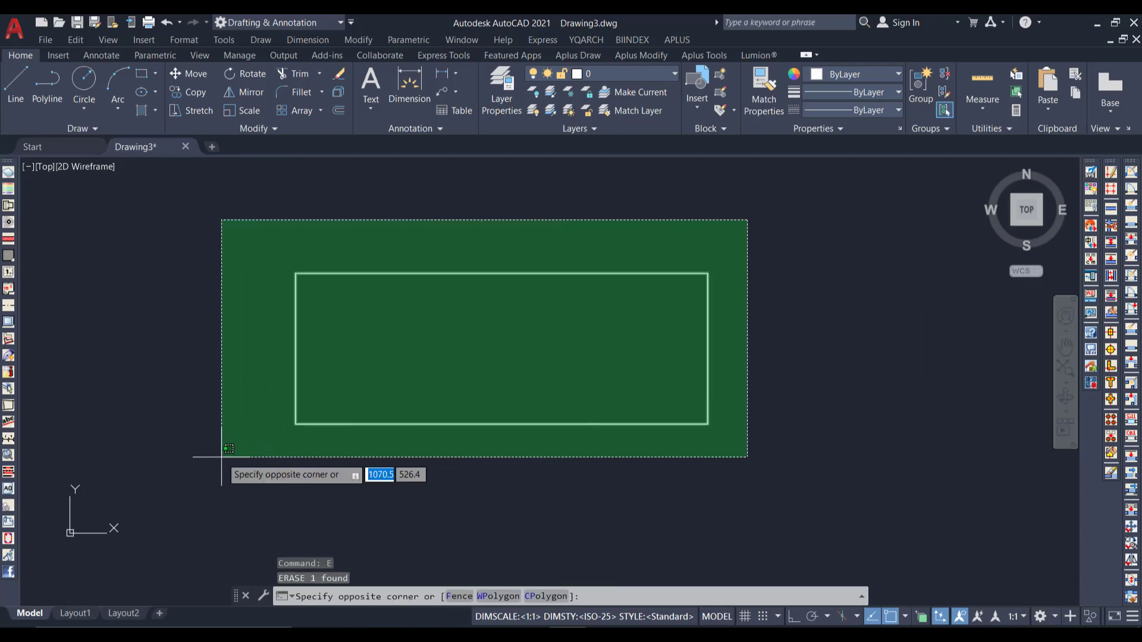
{"action": "left_click", "coordinate": [220, 458]}
{"action": "type", "text": "e"}
{"action": "key", "text": "Return"}
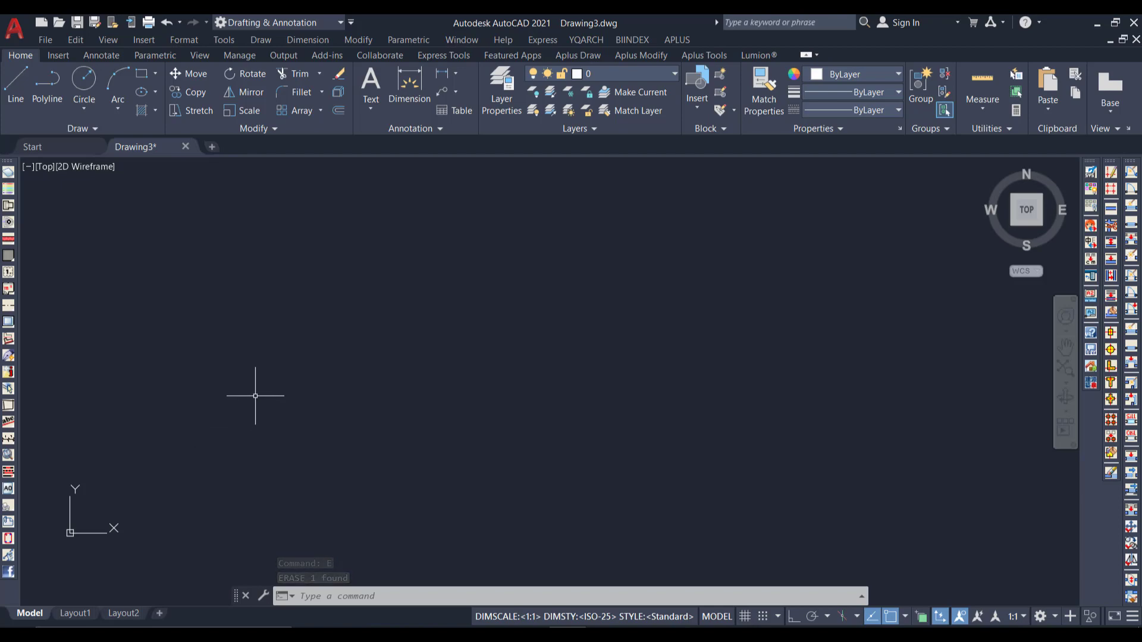
Start a rectangle and try to place its first corner at two points outside the current drawing limits.
{"action": "scroll", "coordinate": [255, 396], "scroll_direction": "up", "scroll_amount": 2}
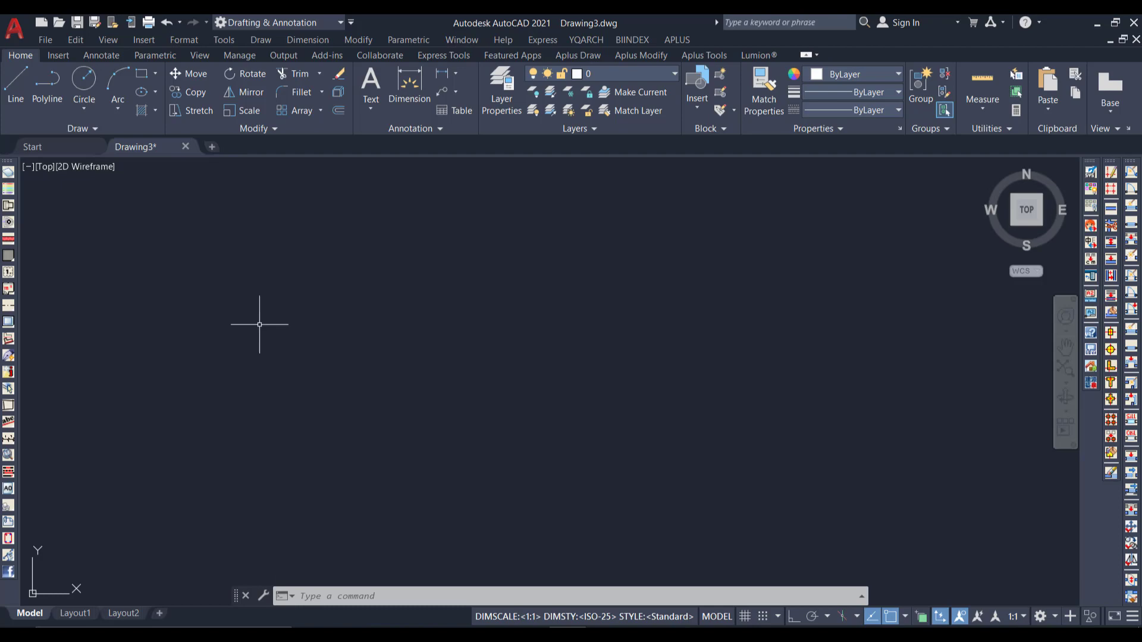
{"action": "left_click", "coordinate": [149, 76]}
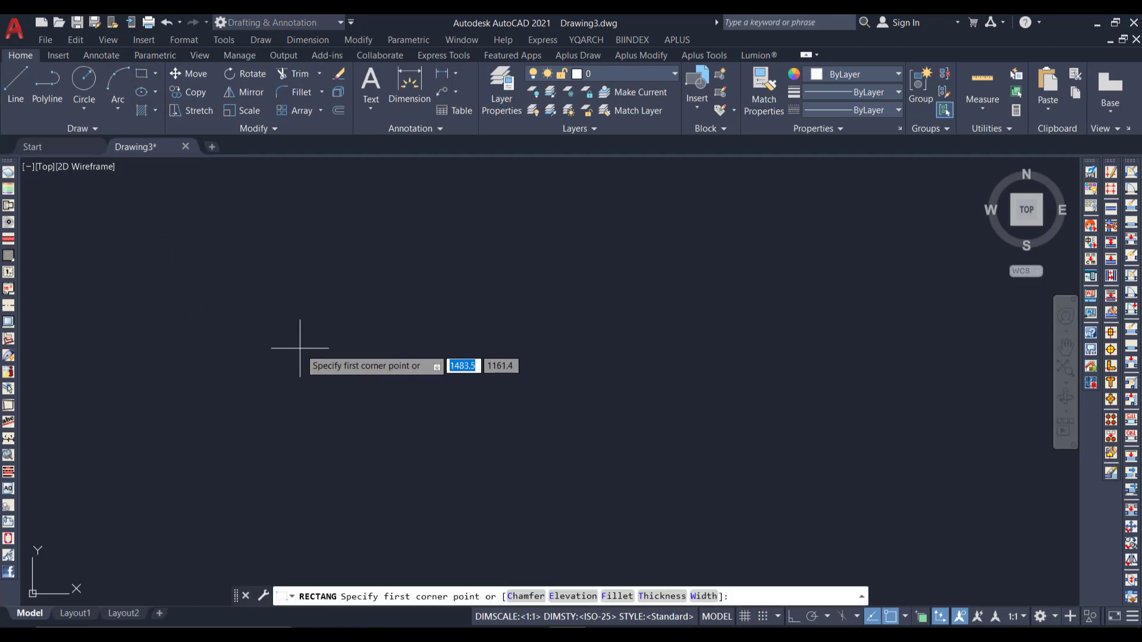
{"action": "left_click", "coordinate": [305, 300]}
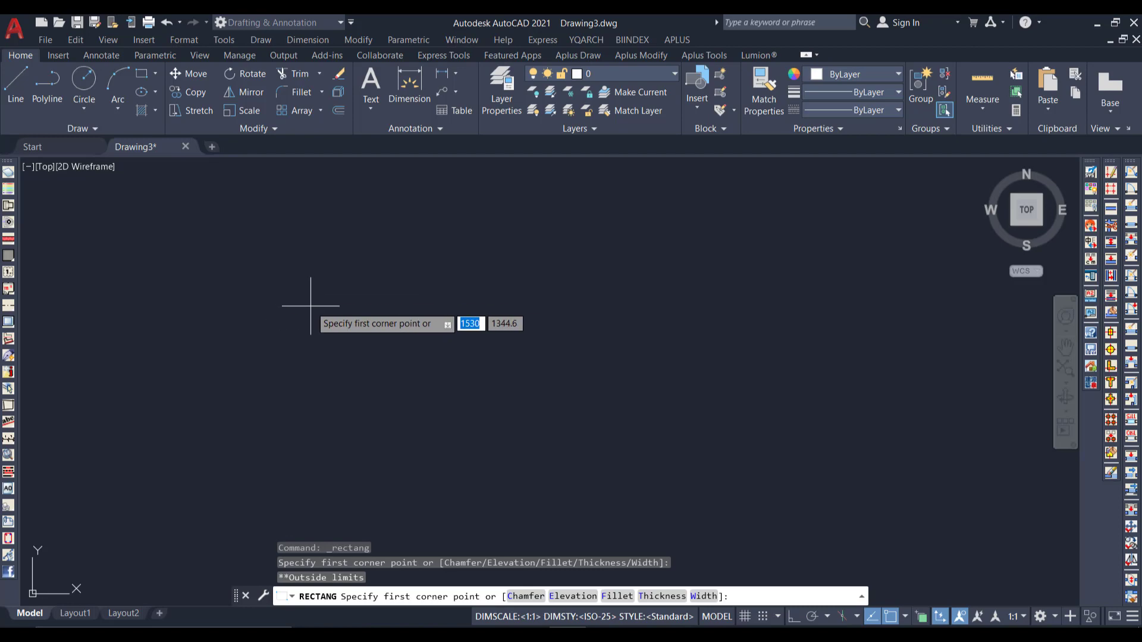
{"action": "left_click", "coordinate": [271, 291]}
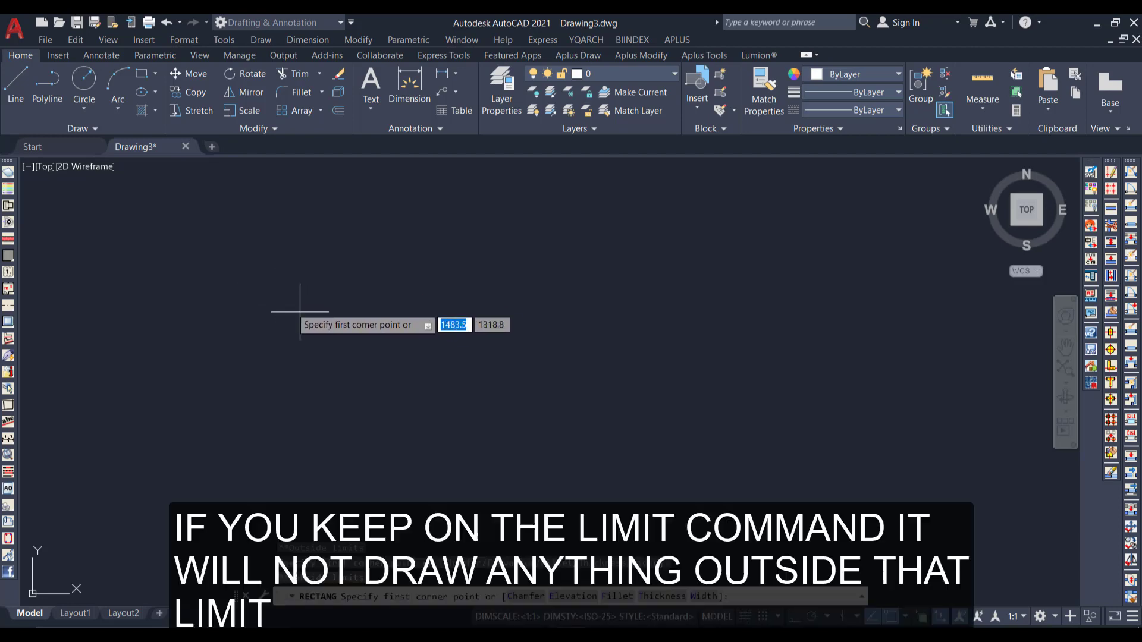
Place the first corner inside the limits and draw the rectangle by dimensions, 297 long and 210 wide, extending down and right.
{"action": "left_click", "coordinate": [439, 344]}
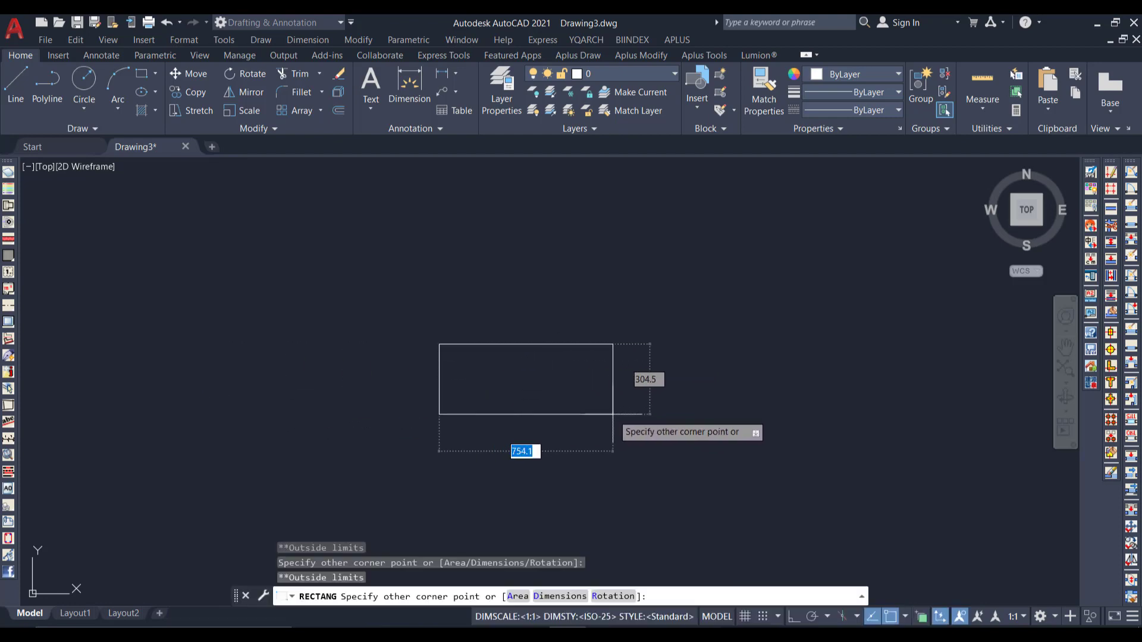
{"action": "type", "text": "d"}
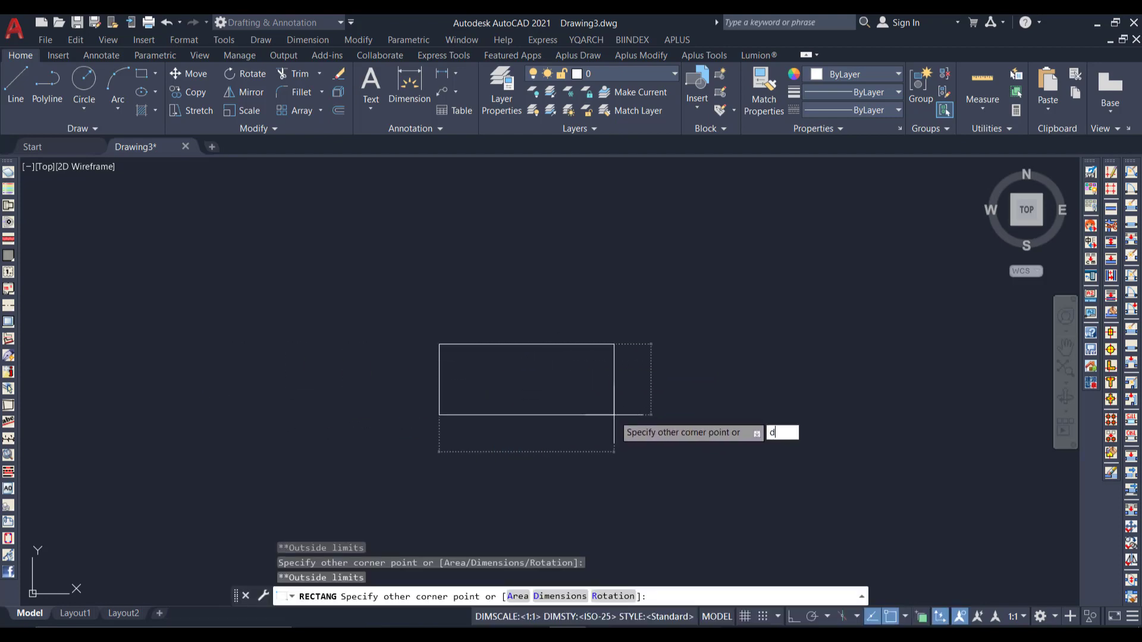
{"action": "key", "text": "Return"}
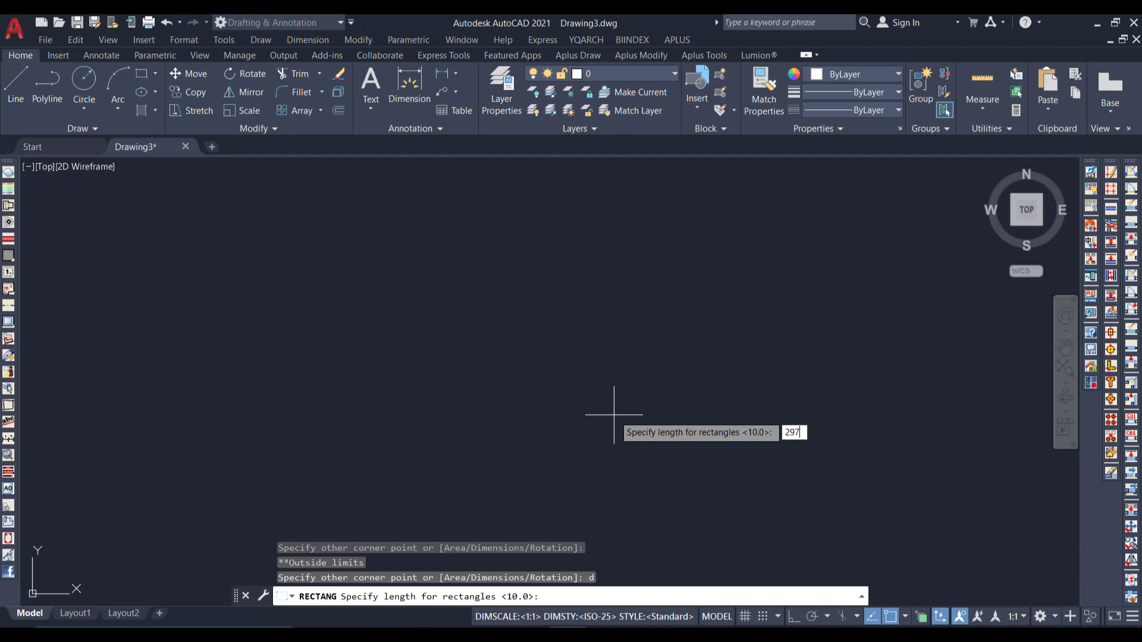
{"action": "key", "text": "Return"}
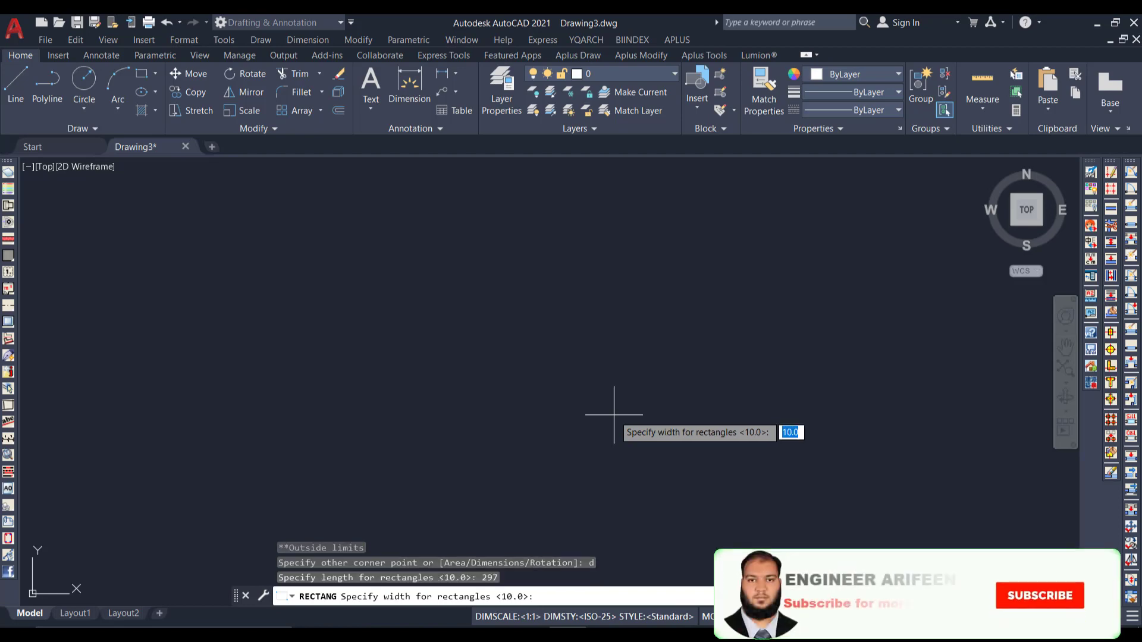
{"action": "type", "text": "210"}
{"action": "key", "text": "Return"}
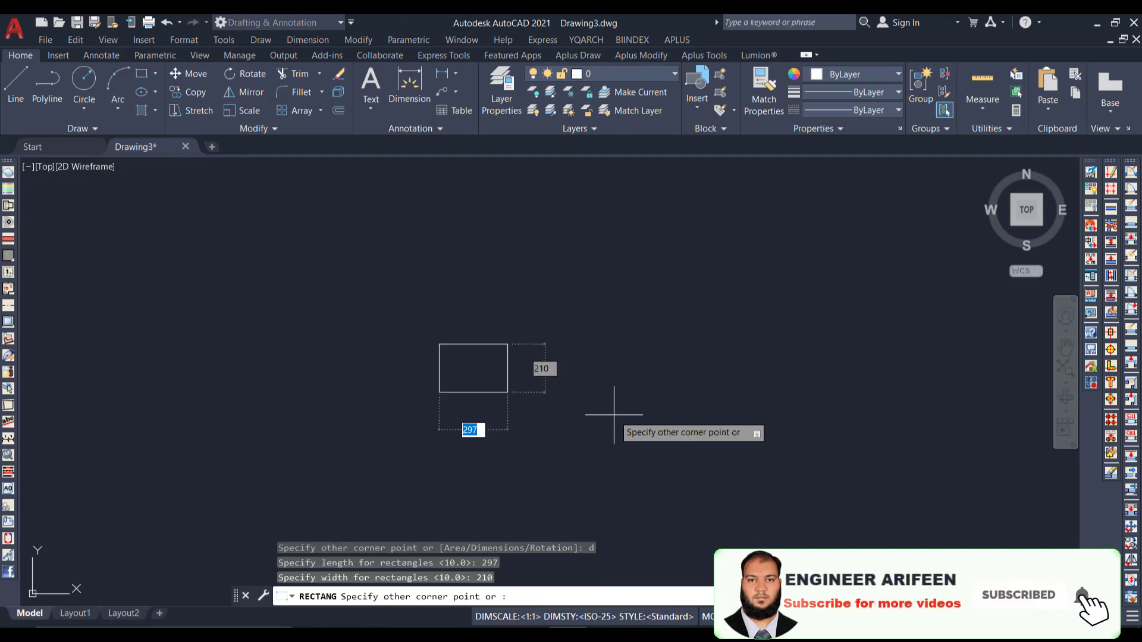
{"action": "left_click", "coordinate": [678, 415]}
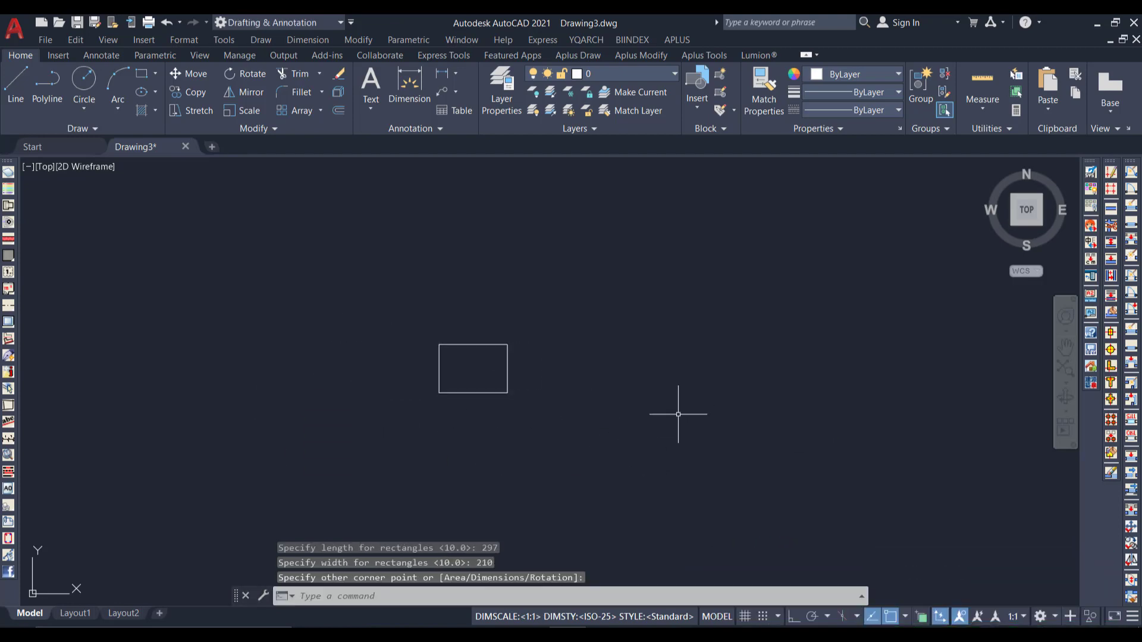
Reset the model space limits from the lower left corner to the upper right corner of the 297 by 210 rectangle.
{"action": "scroll", "coordinate": [321, 310], "scroll_direction": "up", "scroll_amount": 2}
{"action": "scroll", "coordinate": [557, 449], "scroll_direction": "up", "scroll_amount": 4}
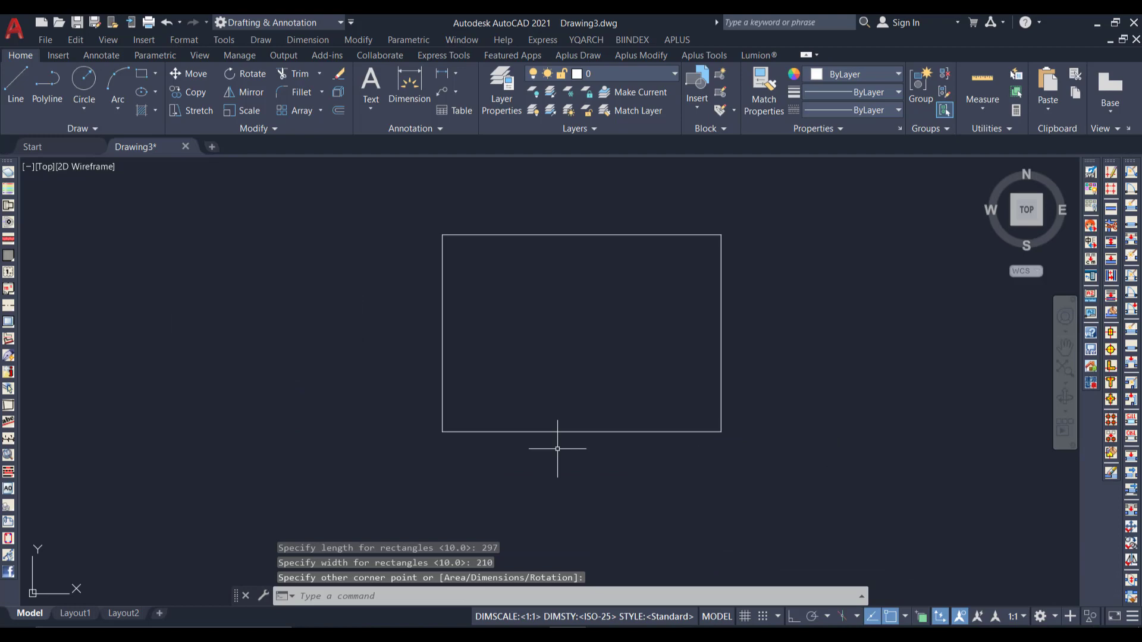
{"action": "scroll", "coordinate": [557, 448], "scroll_direction": "down", "scroll_amount": 2}
{"action": "scroll", "coordinate": [656, 320], "scroll_direction": "up", "scroll_amount": 2}
{"action": "scroll", "coordinate": [652, 323], "scroll_direction": "down", "scroll_amount": 2}
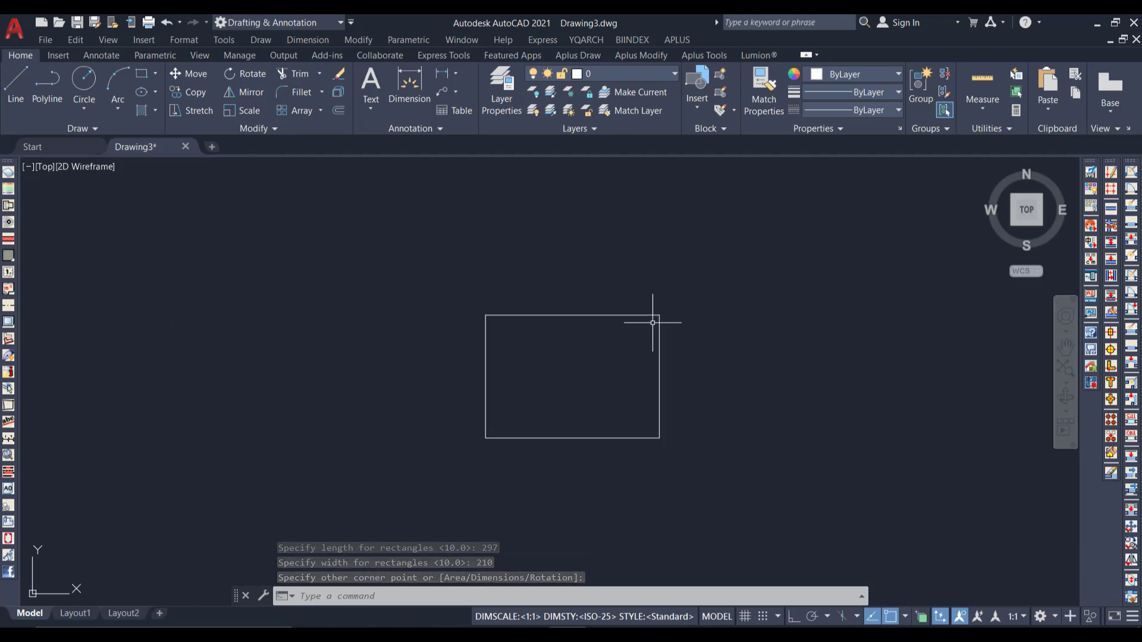
{"action": "scroll", "coordinate": [653, 323], "scroll_direction": "up", "scroll_amount": 2}
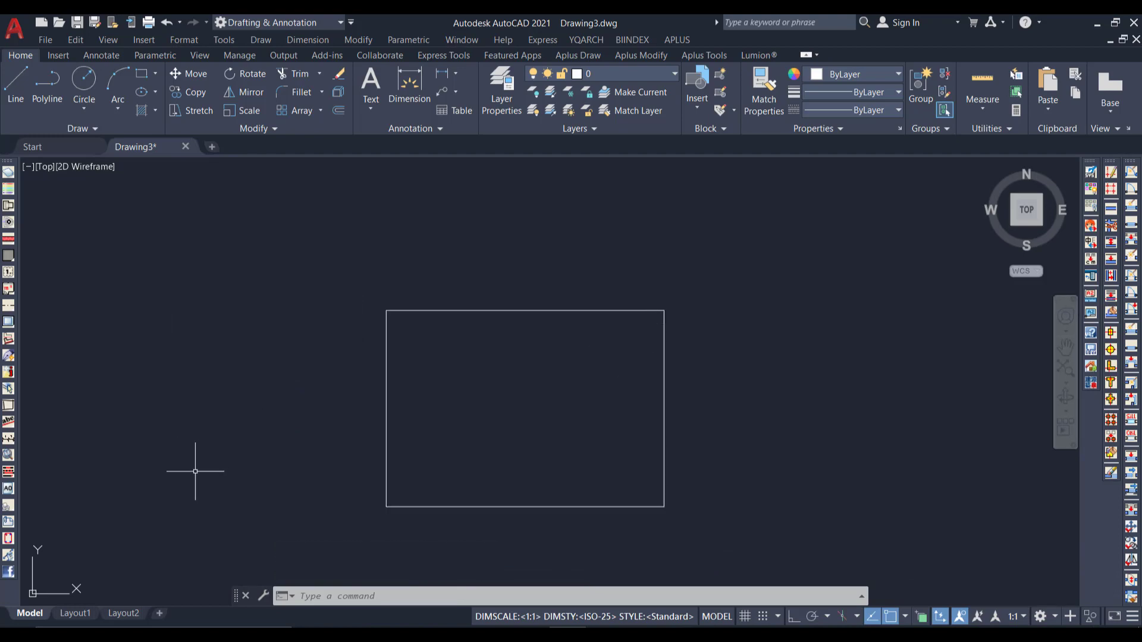
{"action": "type", "text": "LIMITS"}
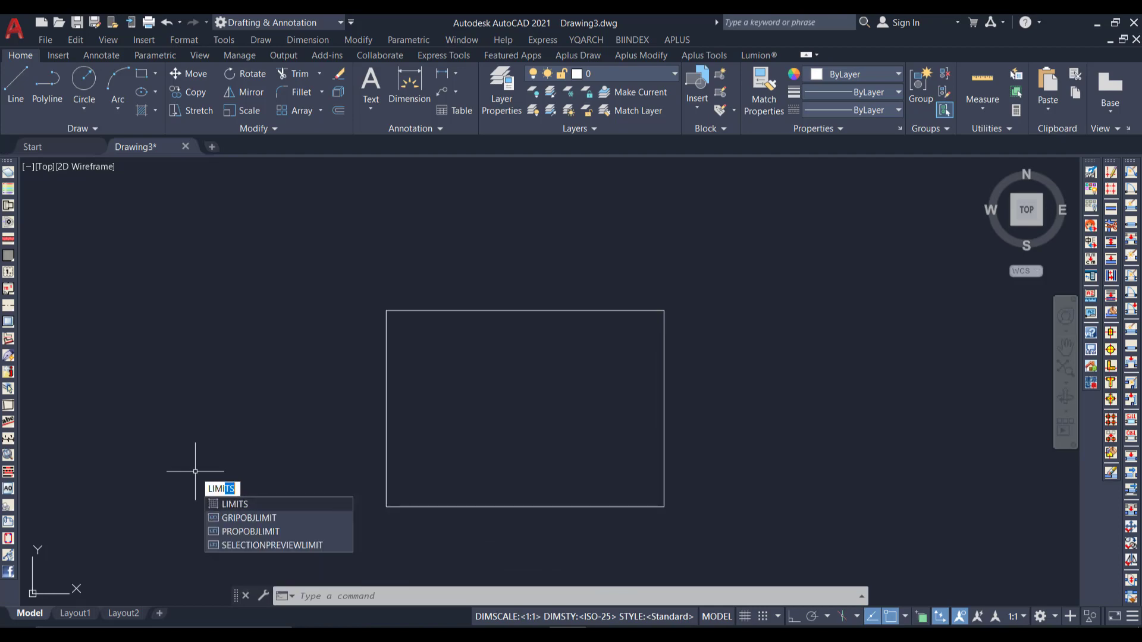
{"action": "type", "text": "limits"}
{"action": "key", "text": "Return"}
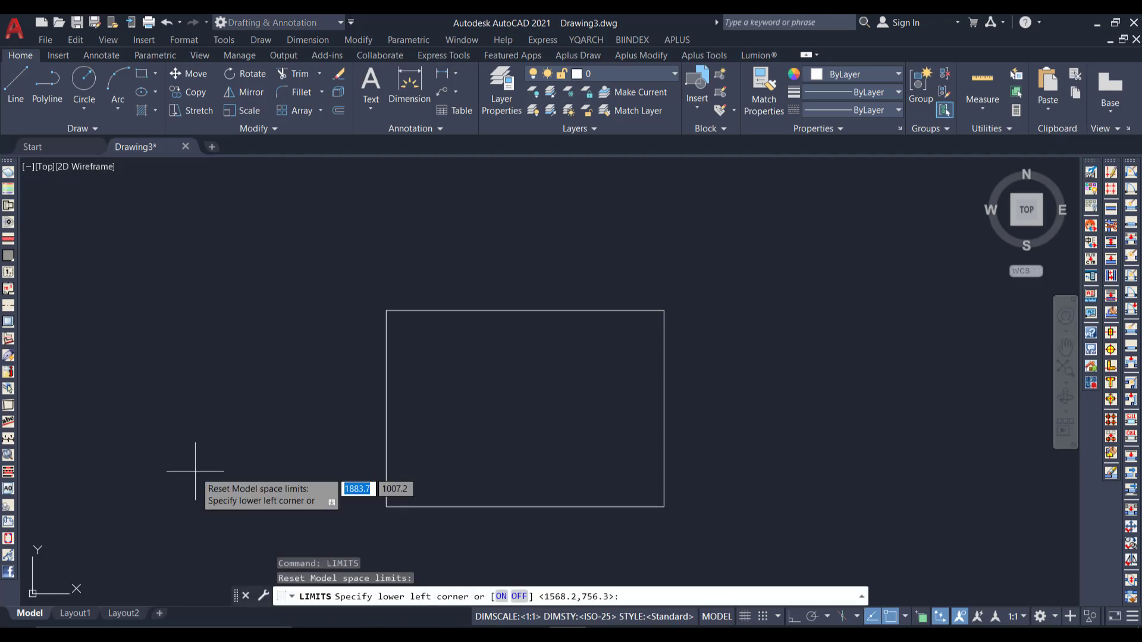
{"action": "left_click", "coordinate": [386, 506]}
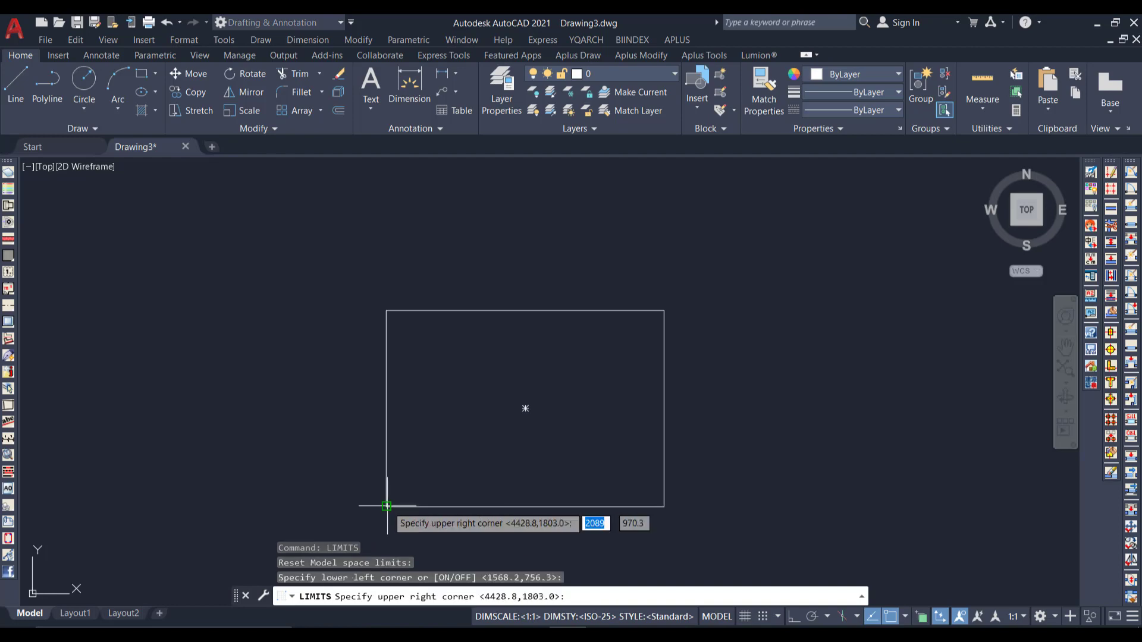
{"action": "left_click", "coordinate": [664, 310]}
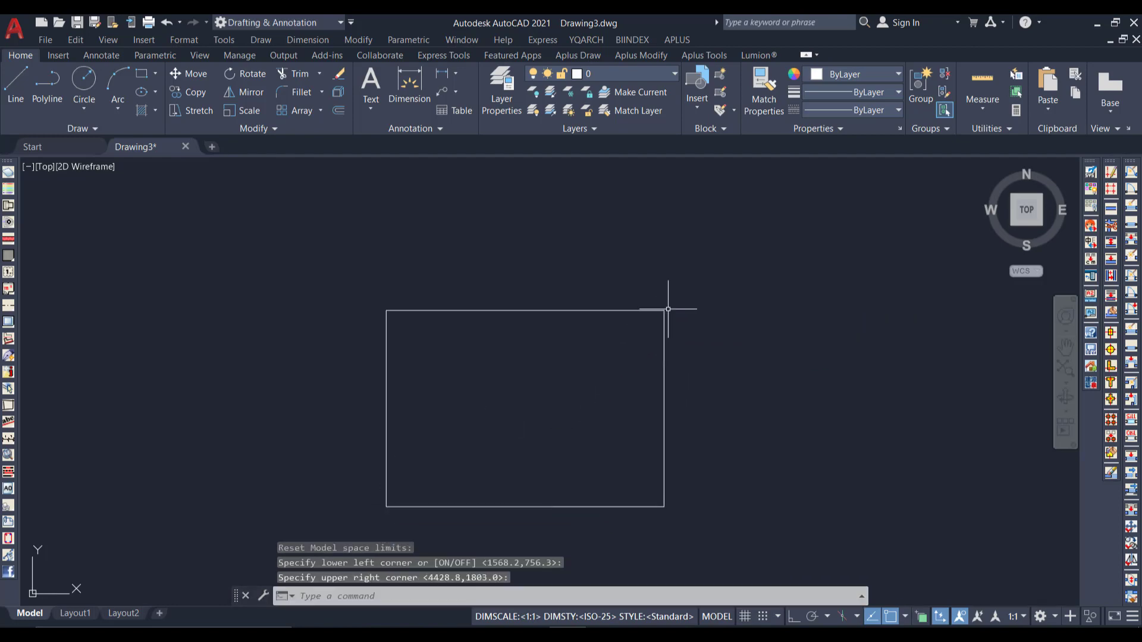
Zoom the view to the new drawing limits with the All option.
{"action": "type", "text": "z"}
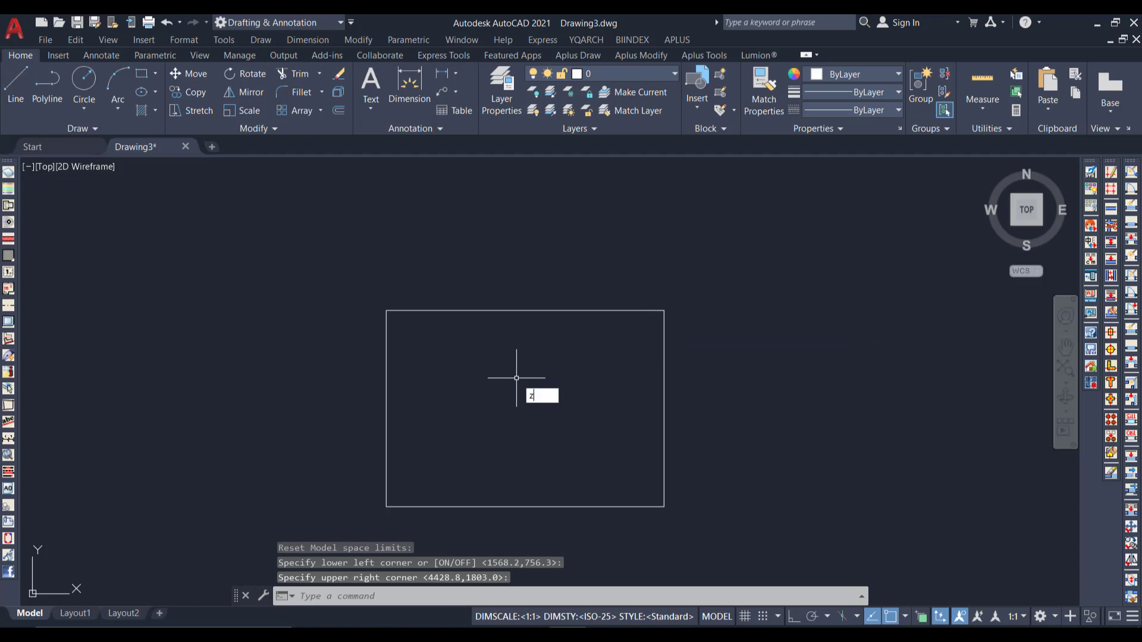
{"action": "key", "text": "Return"}
{"action": "type", "text": "a"}
{"action": "key", "text": "Return"}
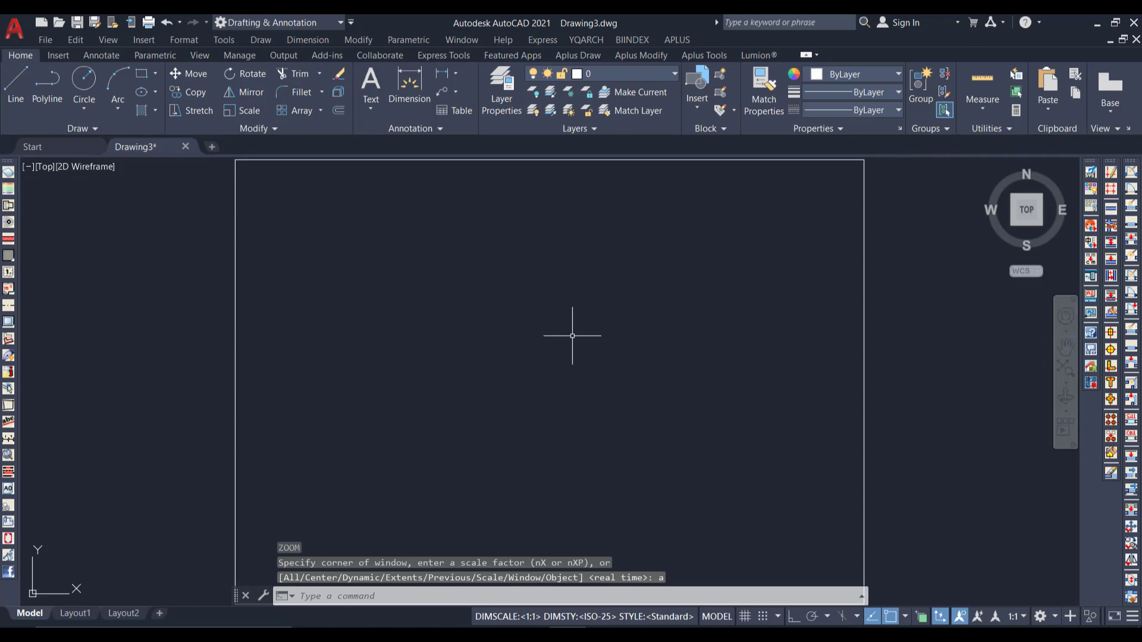
{"action": "scroll", "coordinate": [572, 336], "scroll_direction": "down", "scroll_amount": 1}
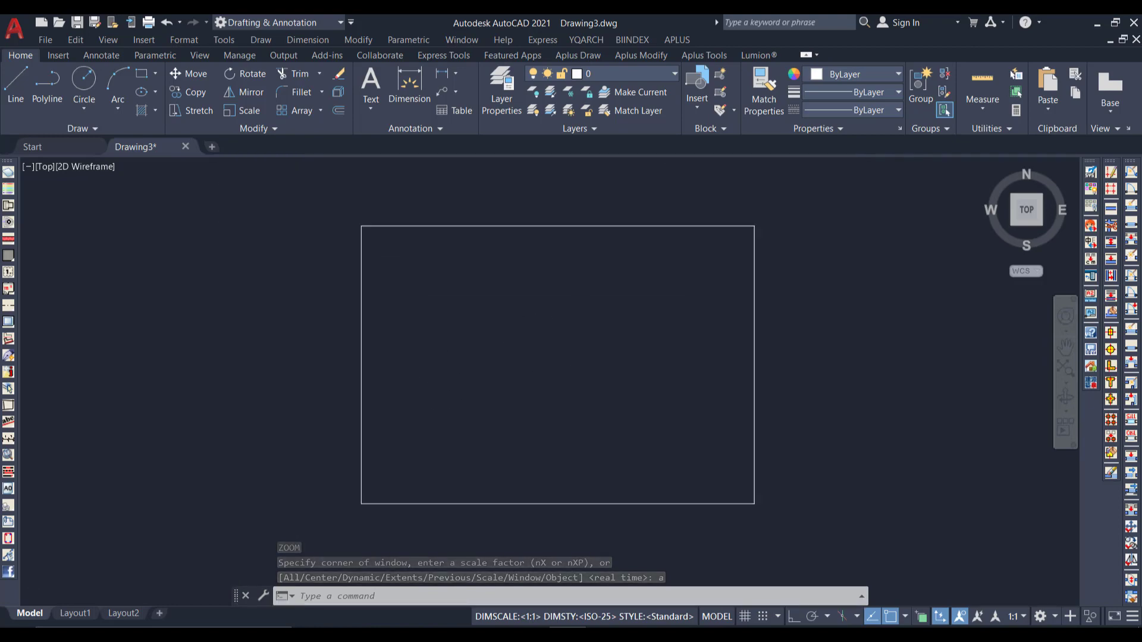
{"action": "scroll", "coordinate": [577, 315], "scroll_direction": "up", "scroll_amount": 1}
Draw a three-segment line chain inside the rectangle ending on its right edge, trying one point beyond the left edge on the way.
{"action": "left_click", "coordinate": [16, 84]}
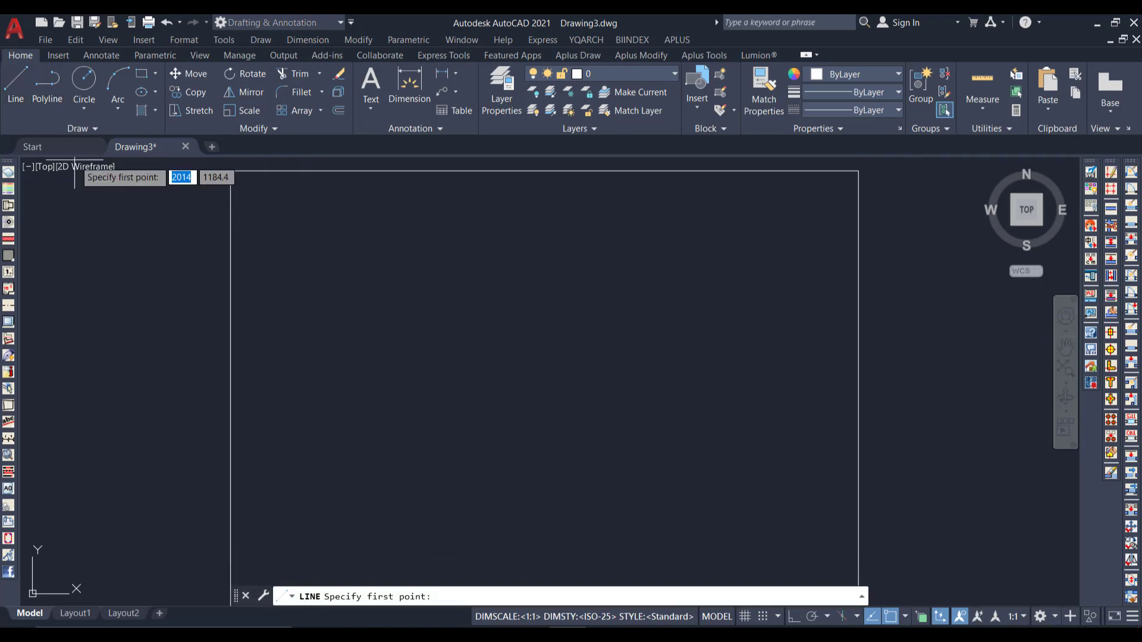
{"action": "left_click", "coordinate": [298, 238]}
{"action": "left_click", "coordinate": [416, 401]}
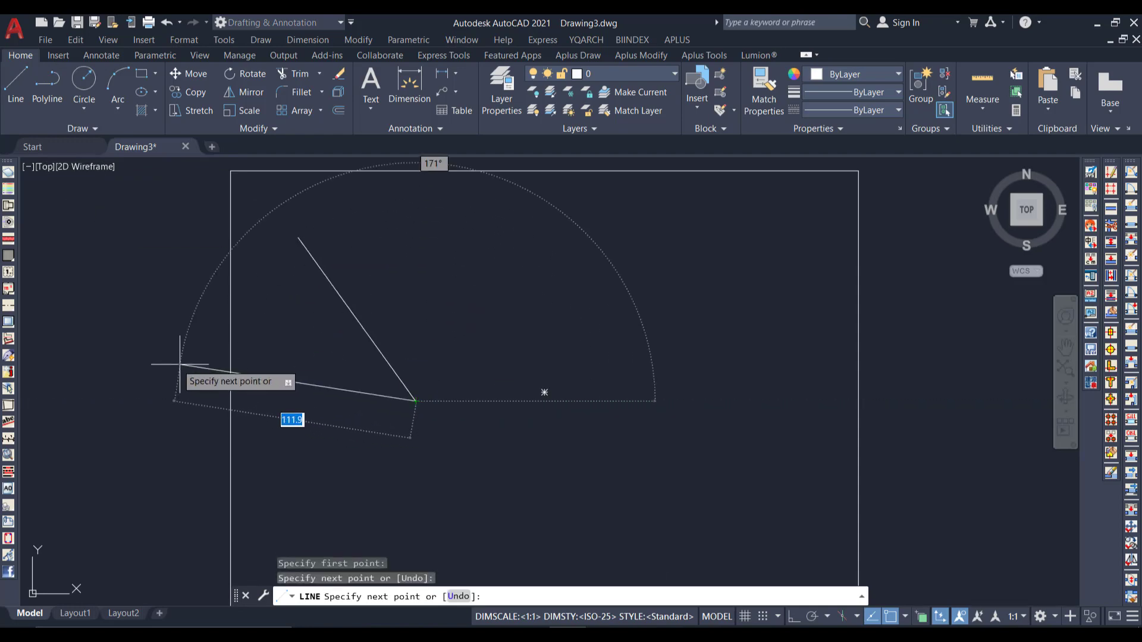
{"action": "left_click", "coordinate": [205, 417]}
{"action": "left_click", "coordinate": [286, 469]}
{"action": "left_click", "coordinate": [857, 404]}
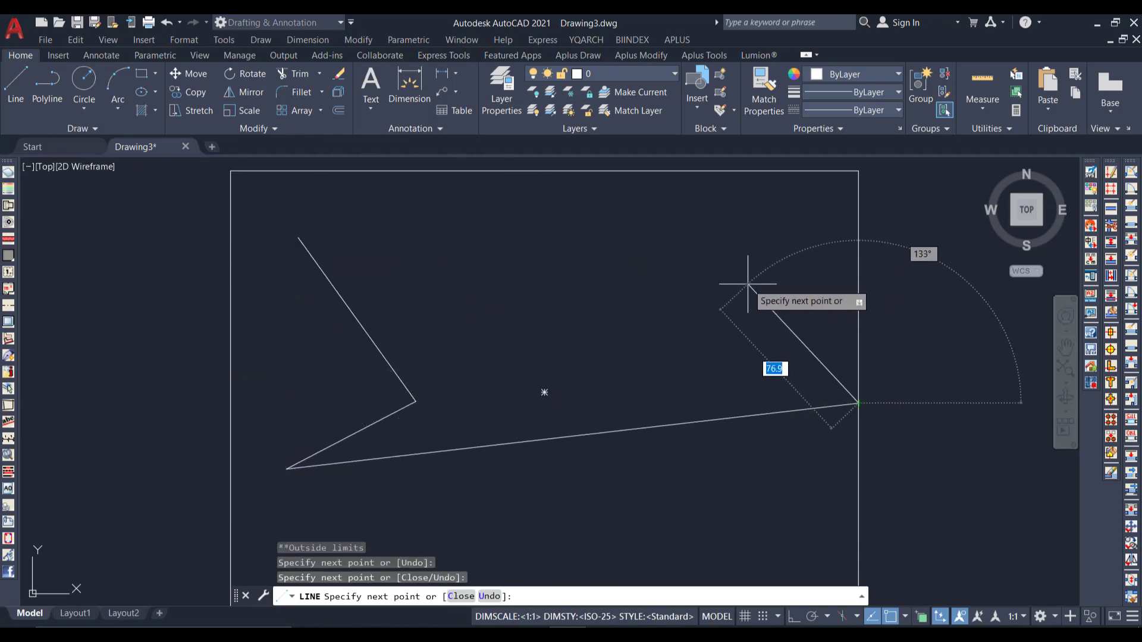
Continue the line chain inside the rectangle back to its start point, add two more segments ending near the lower edge, and end the command.
{"action": "left_click", "coordinate": [748, 283]}
{"action": "left_click", "coordinate": [451, 340]}
{"action": "left_click", "coordinate": [421, 184]}
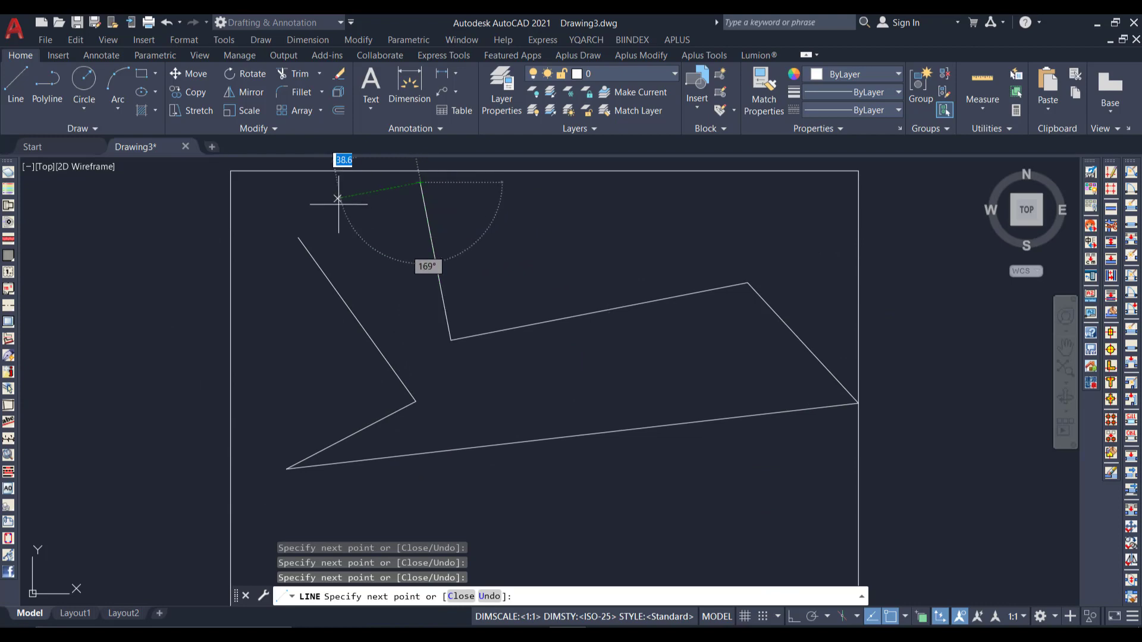
{"action": "left_click", "coordinate": [298, 238]}
{"action": "scroll", "coordinate": [410, 286], "scroll_direction": "down", "scroll_amount": 4}
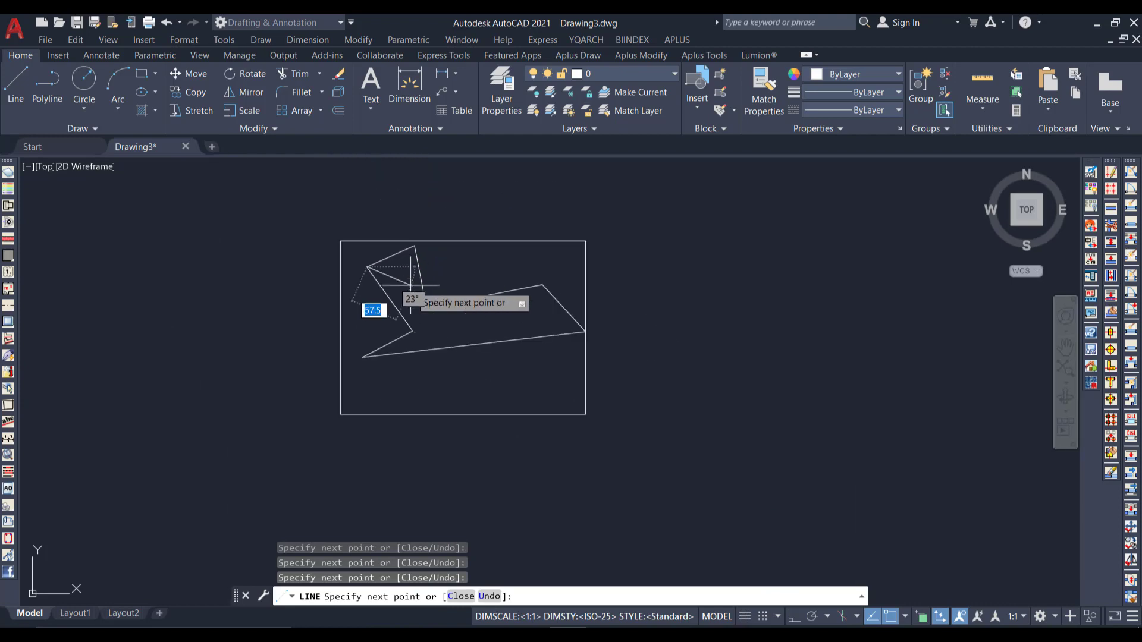
{"action": "left_click", "coordinate": [494, 278]}
{"action": "left_click", "coordinate": [465, 396]}
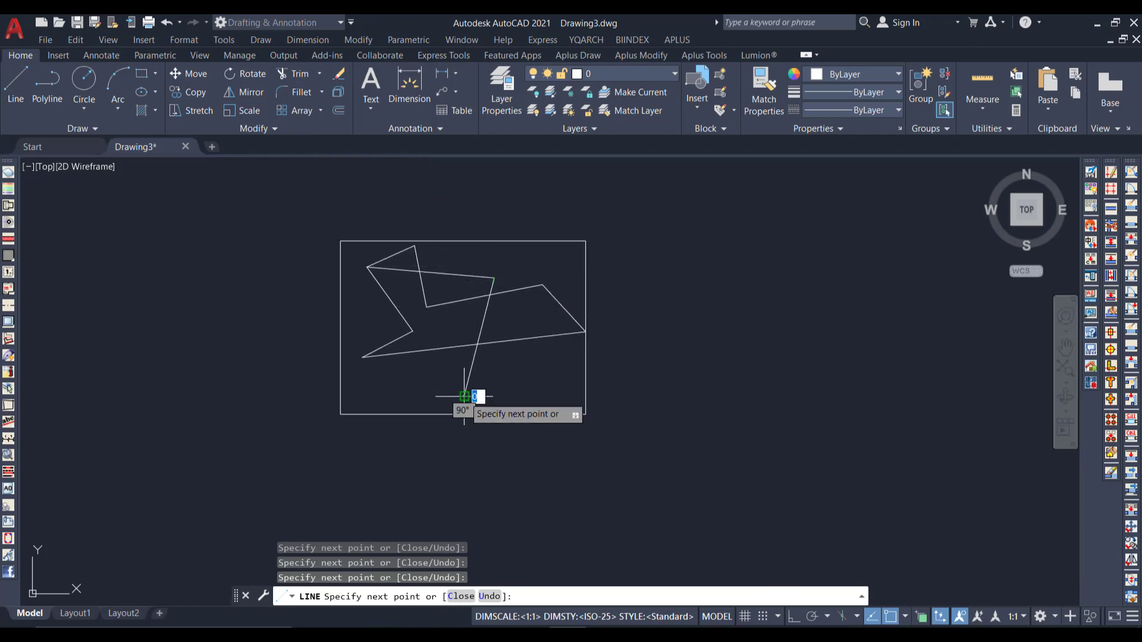
{"action": "key", "text": "Escape"}
Erase the 297 by 210 rectangle together with all the lines drawn inside it.
{"action": "scroll", "coordinate": [505, 289], "scroll_direction": "up", "scroll_amount": 2}
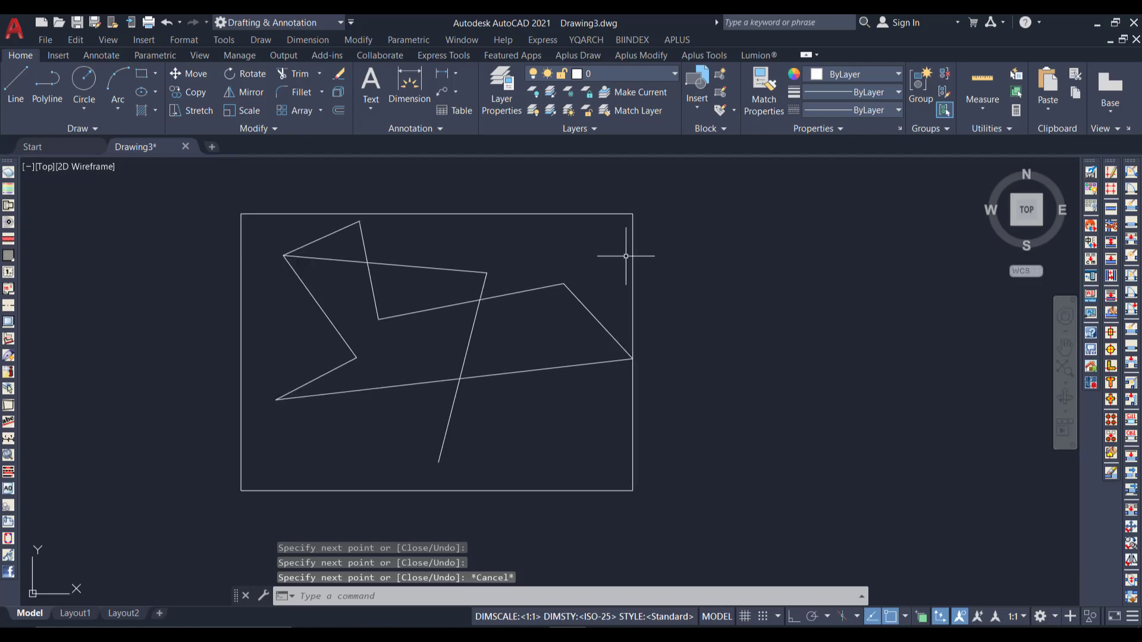
{"action": "left_click", "coordinate": [674, 190]}
{"action": "left_click", "coordinate": [157, 525]}
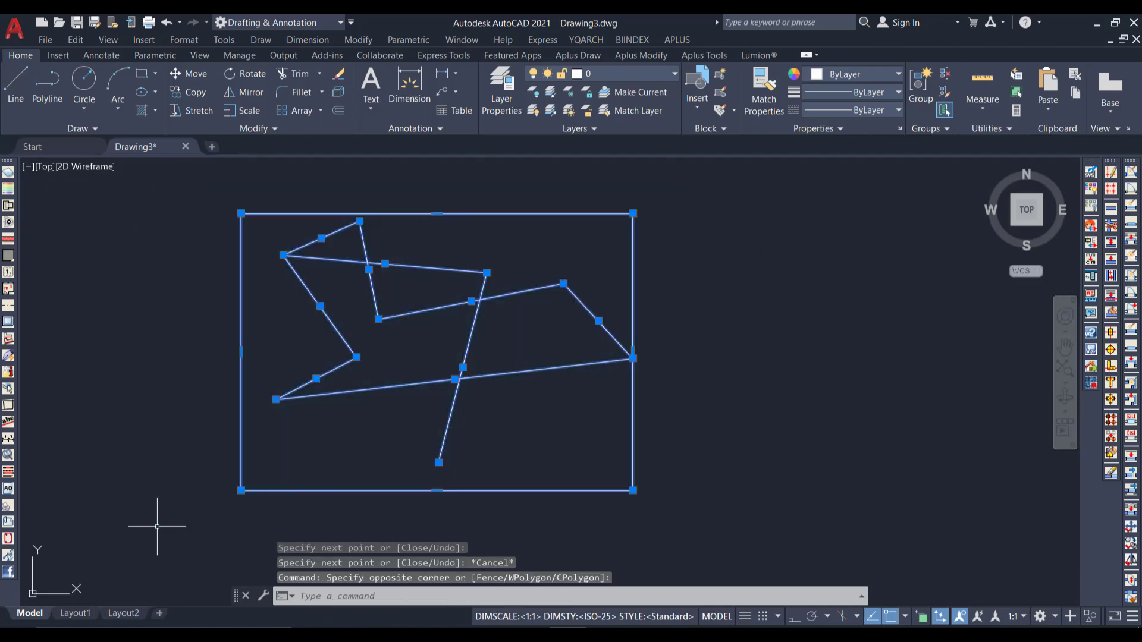
{"action": "type", "text": "e"}
{"action": "key", "text": "Return"}
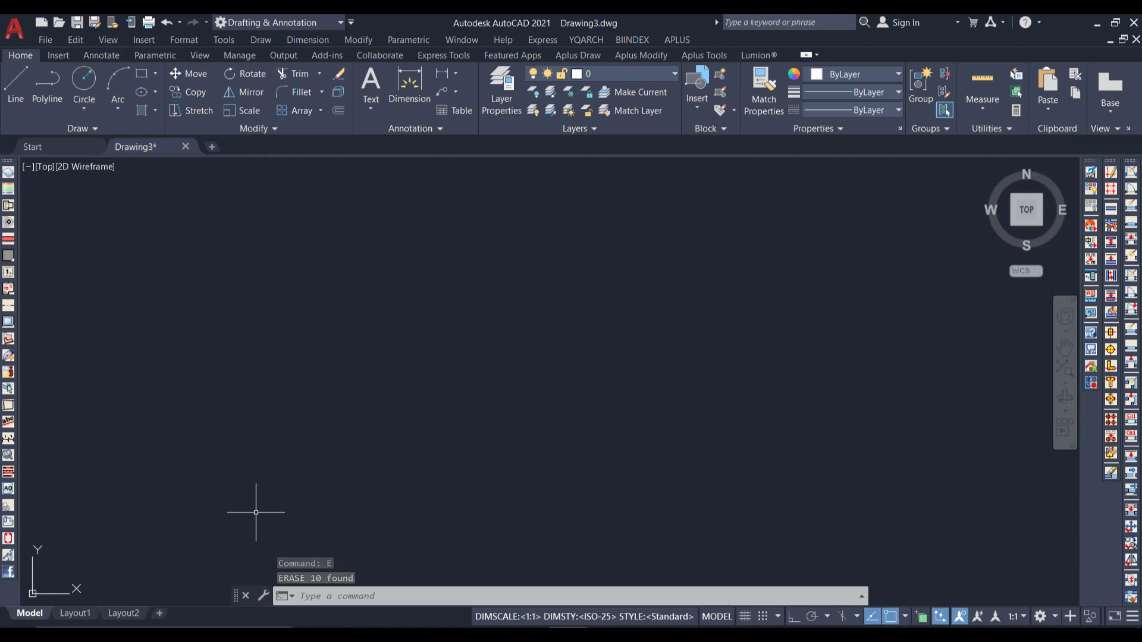
Zoom the empty drawing to its limits with the All option.
{"action": "type", "text": "z"}
{"action": "key", "text": "Return"}
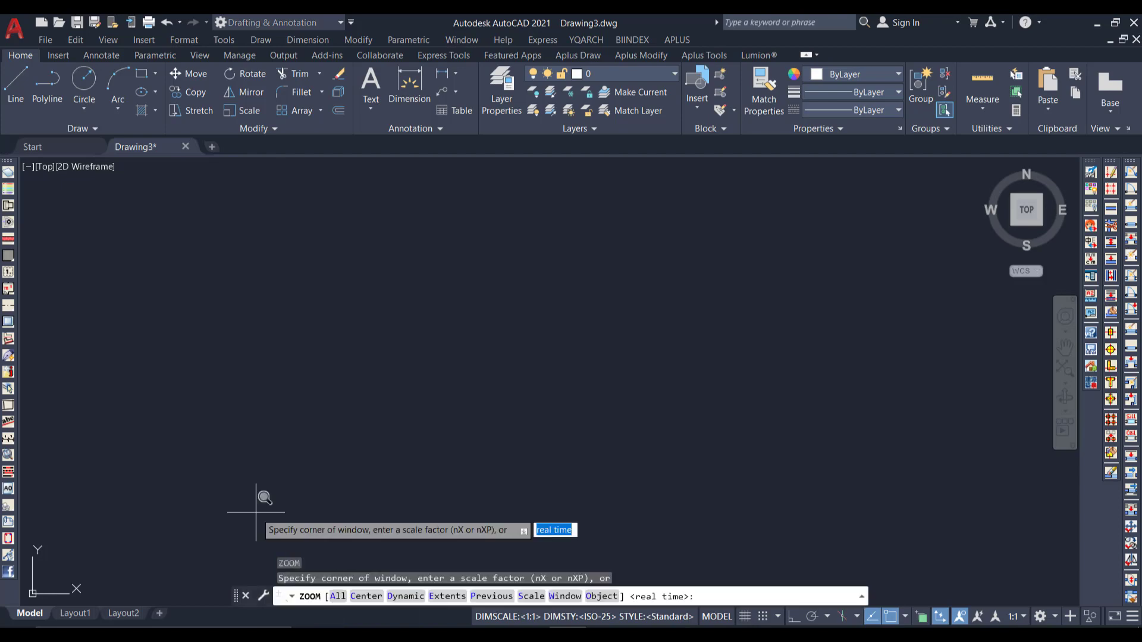
{"action": "type", "text": "a"}
{"action": "key", "text": "Return"}
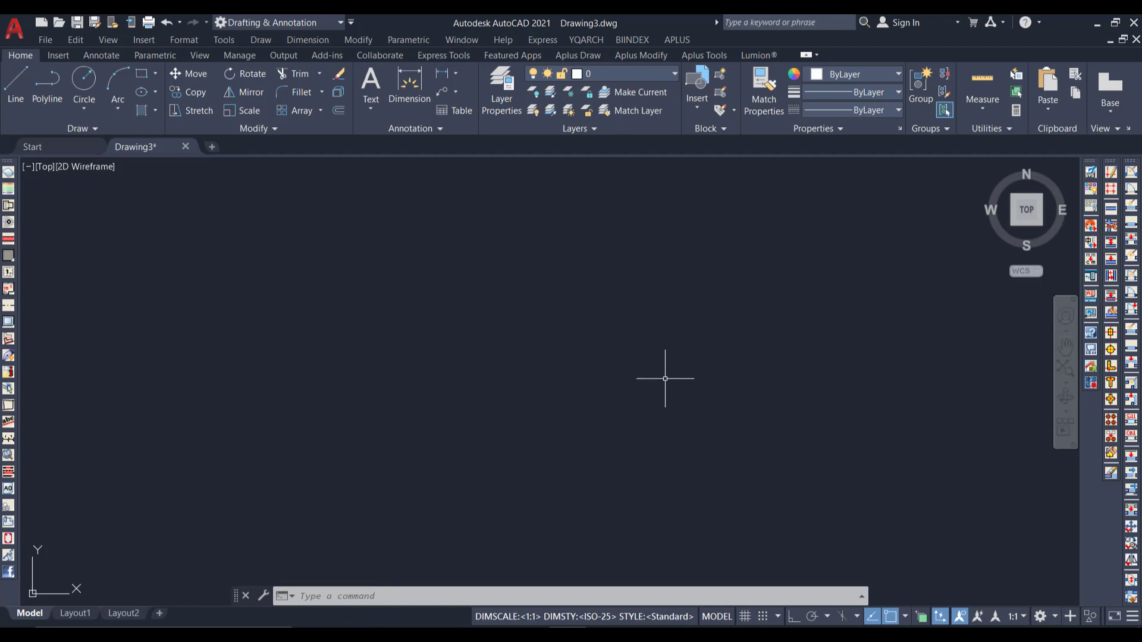
Draw a four-segment line chain inside the drawing limits, trying points beyond the left side of the limits on the way.
{"action": "left_click", "coordinate": [7, 98]}
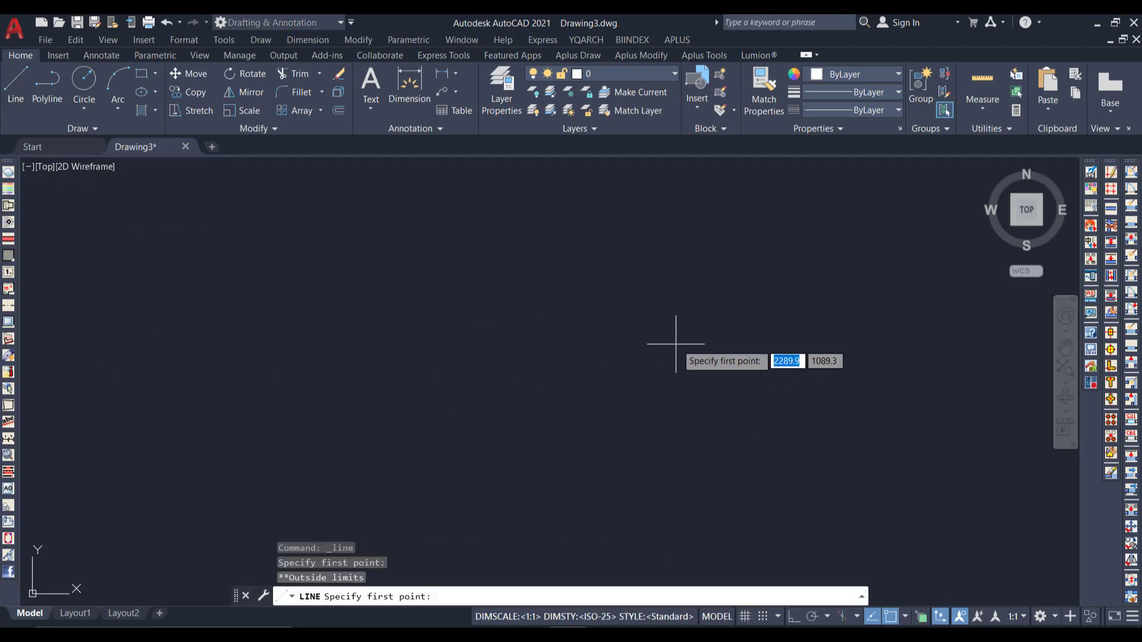
{"action": "left_click", "coordinate": [172, 304]}
{"action": "left_click", "coordinate": [290, 317]}
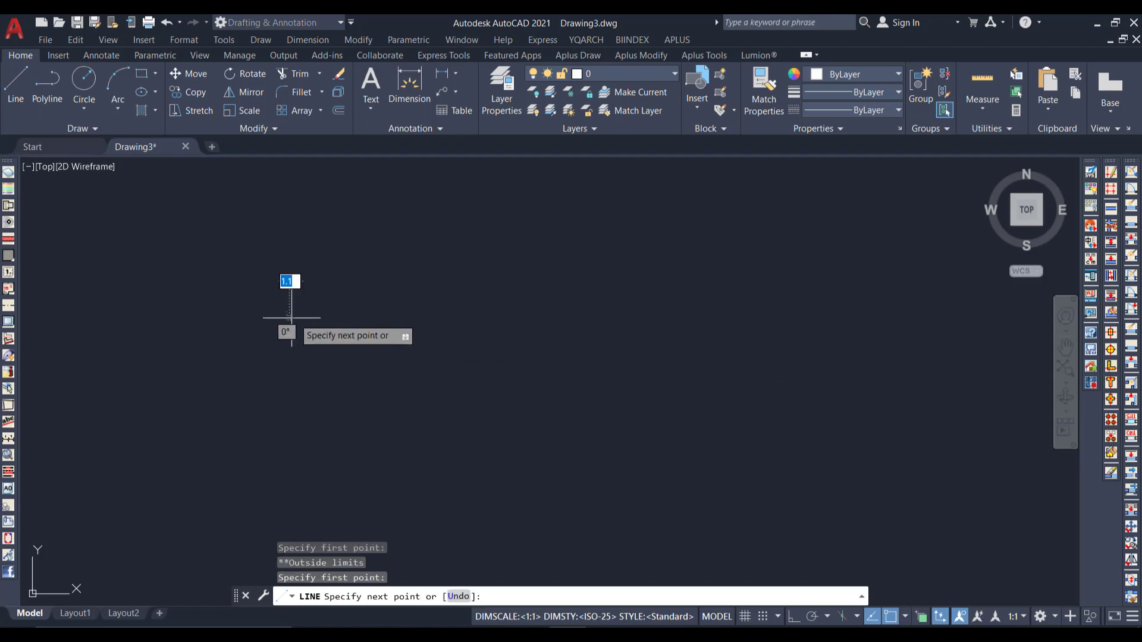
{"action": "left_click", "coordinate": [553, 306]}
{"action": "left_click", "coordinate": [750, 364]}
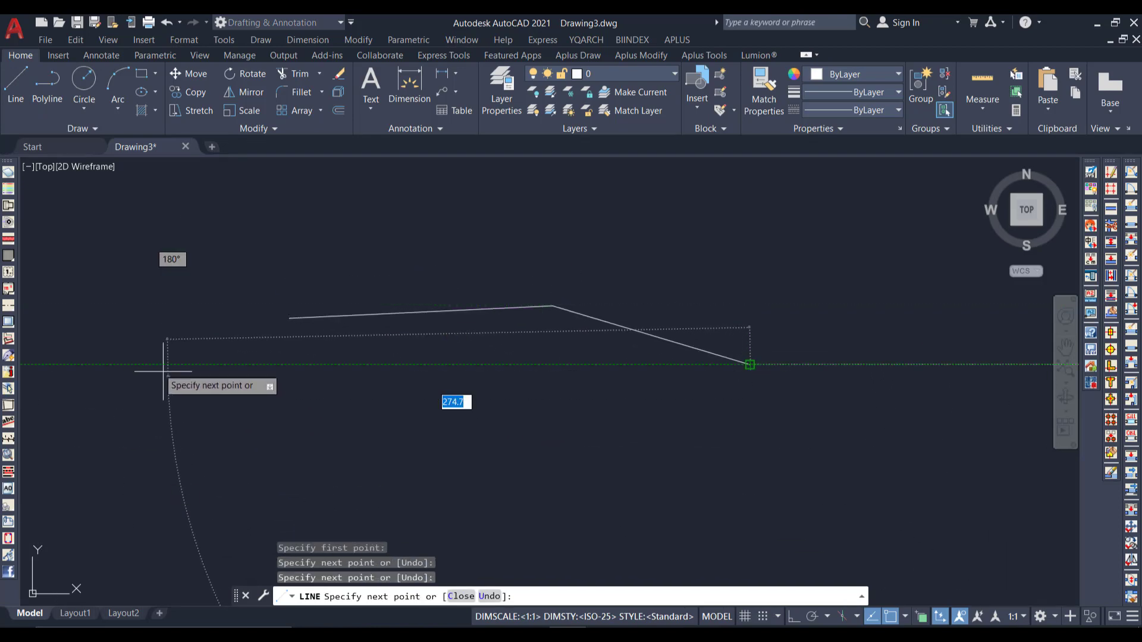
{"action": "left_click", "coordinate": [104, 380]}
{"action": "left_click", "coordinate": [139, 461]}
{"action": "left_click", "coordinate": [603, 244]}
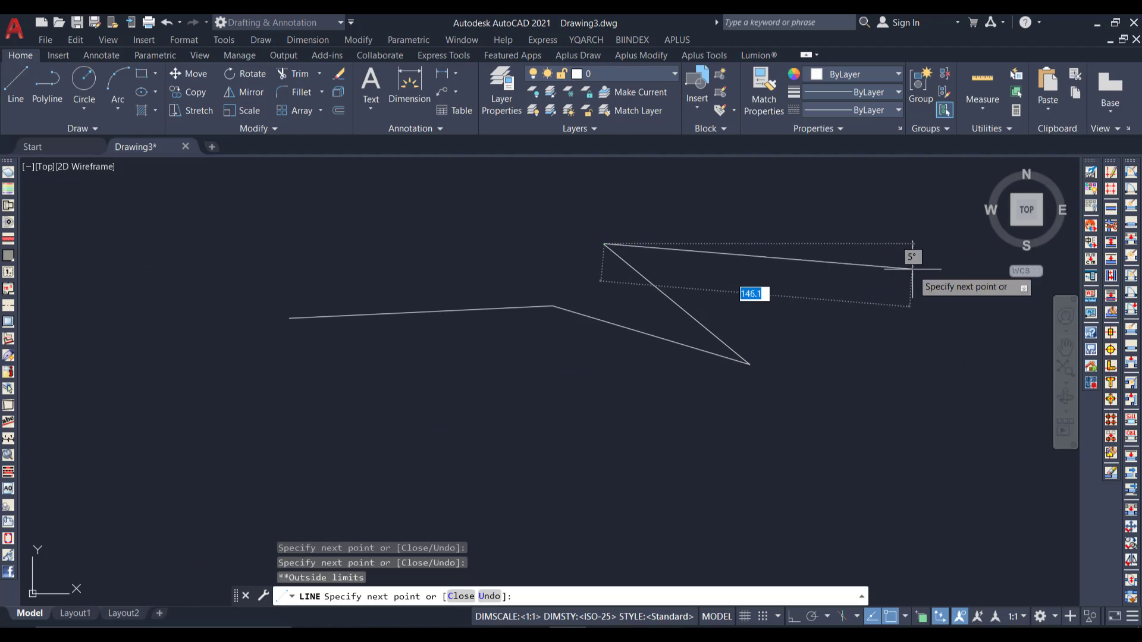
{"action": "left_click", "coordinate": [593, 481]}
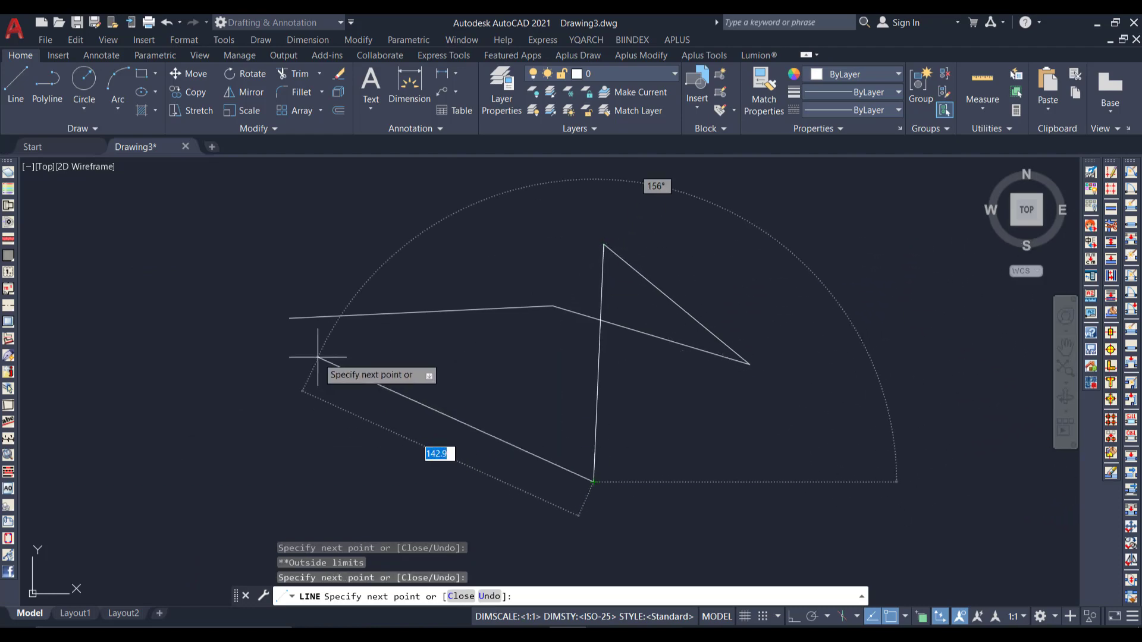
Extend the line chain by four more segments inside the limits, trying points outside them on the left, and end the command.
{"action": "left_click", "coordinate": [318, 357]}
{"action": "left_click", "coordinate": [166, 433]}
{"action": "left_click", "coordinate": [127, 324]}
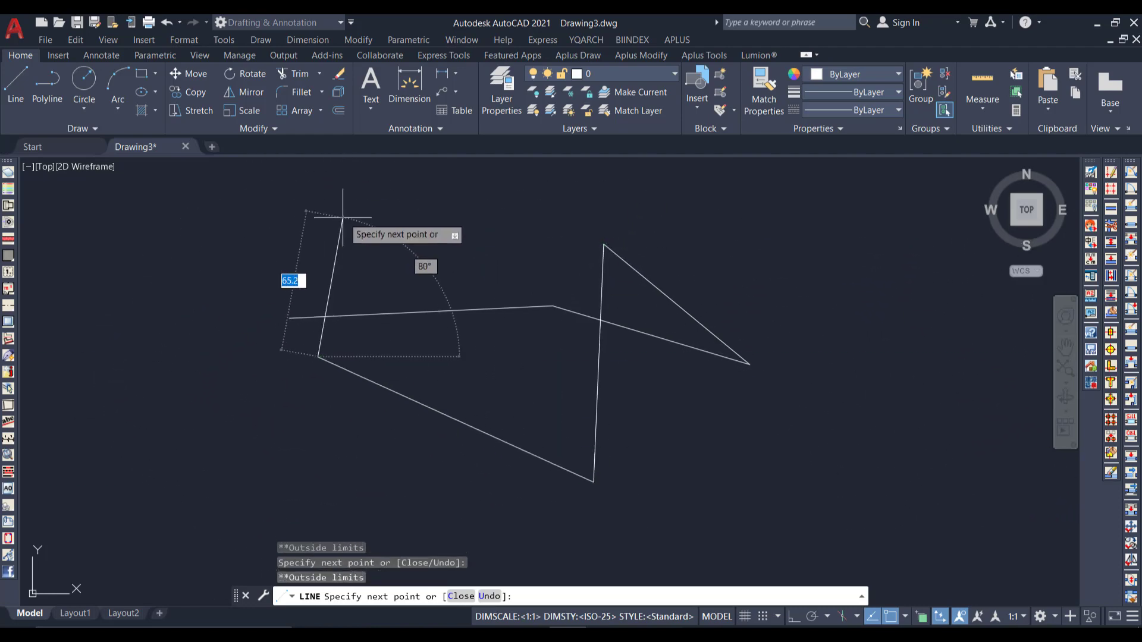
{"action": "left_click", "coordinate": [343, 218]}
{"action": "left_click", "coordinate": [654, 181]}
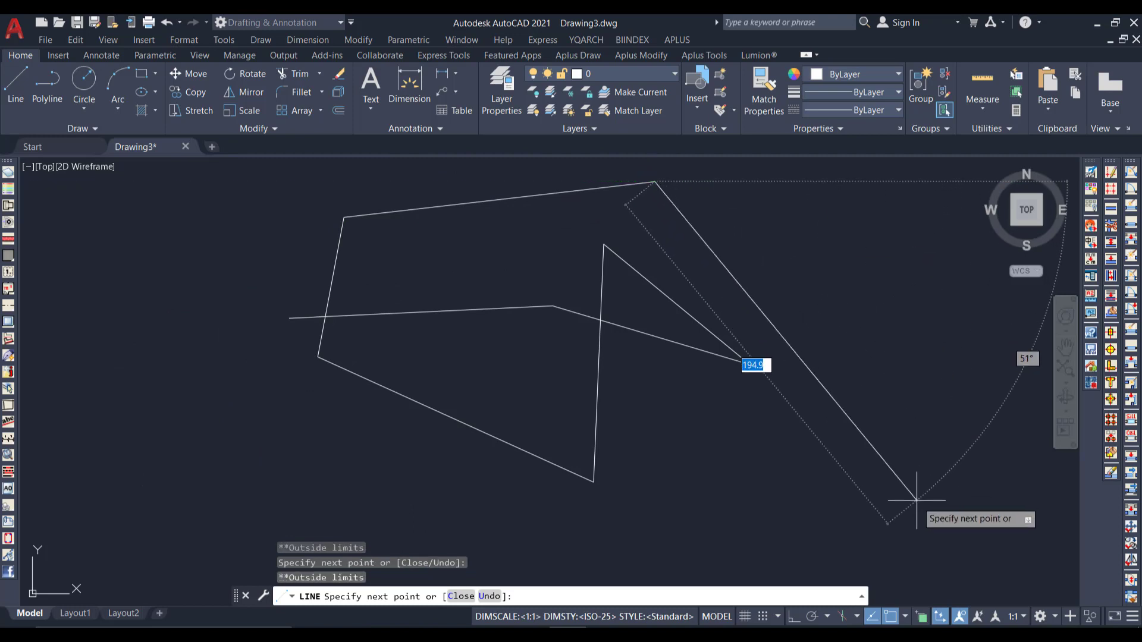
{"action": "left_click", "coordinate": [694, 570]}
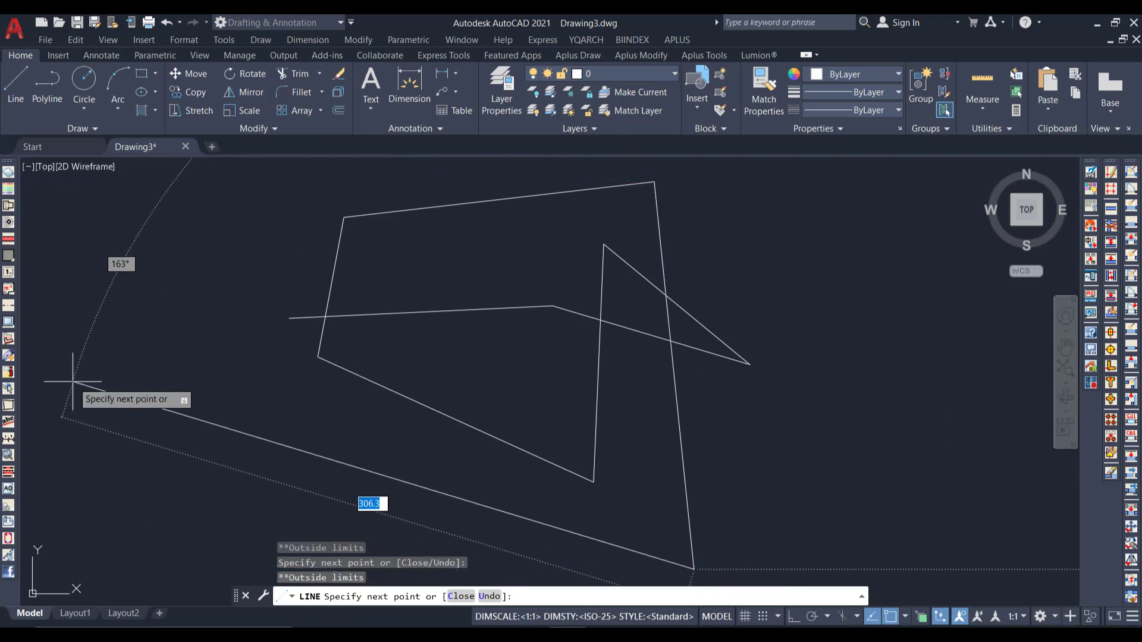
{"action": "key", "text": "Escape"}
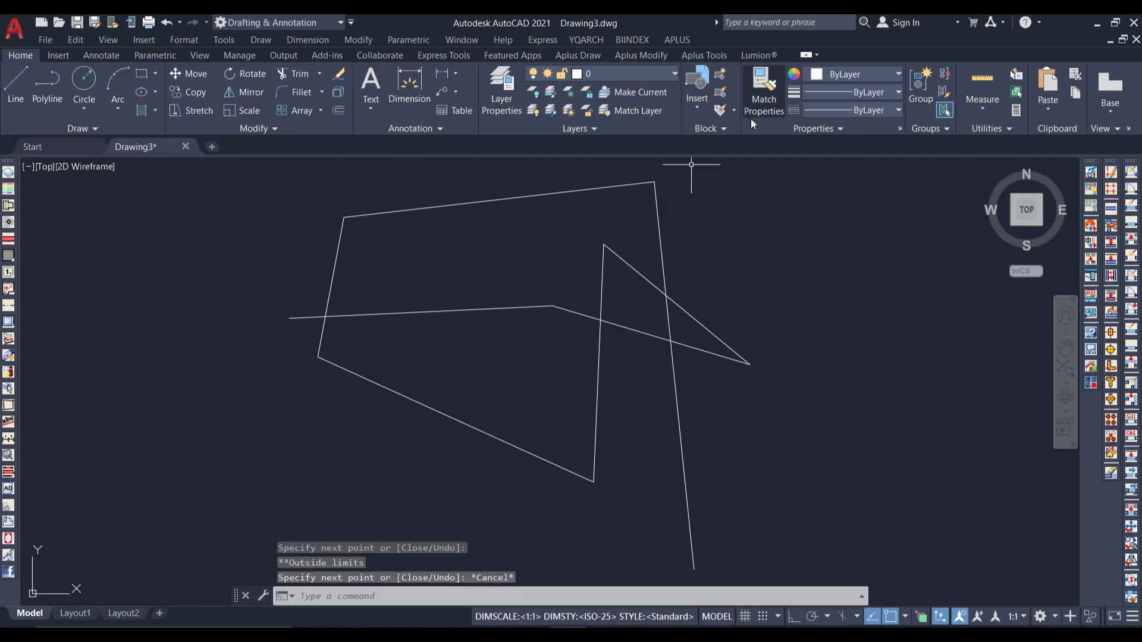
Erase all the segments of the test line chain.
{"action": "left_click", "coordinate": [727, 161]}
{"action": "left_click", "coordinate": [275, 473]}
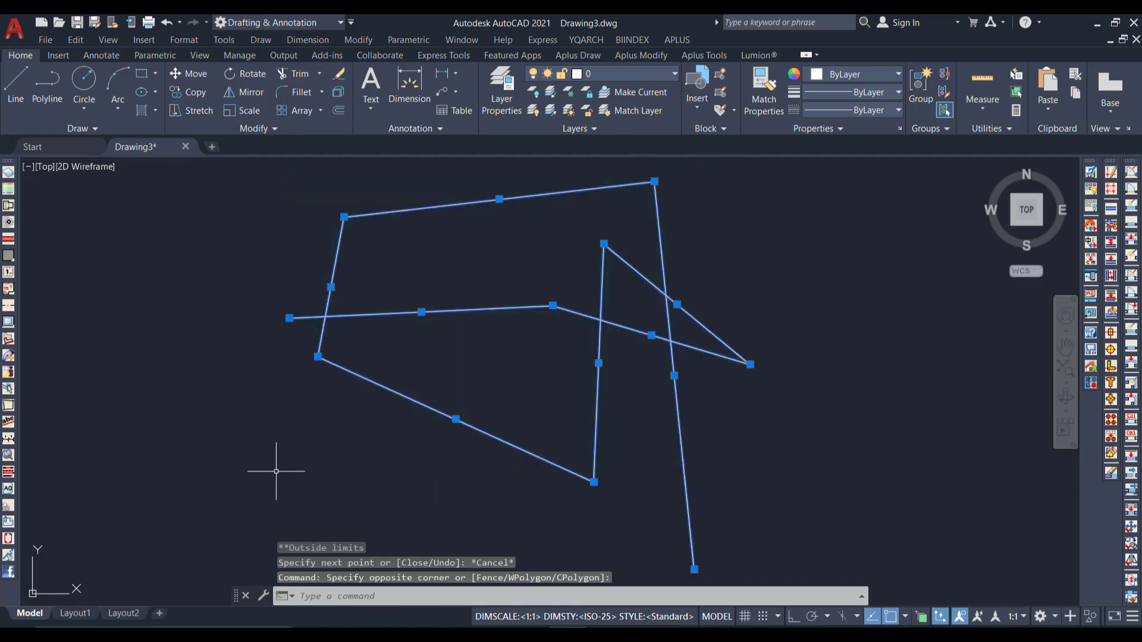
{"action": "key", "text": "e"}
{"action": "key", "text": "Return"}
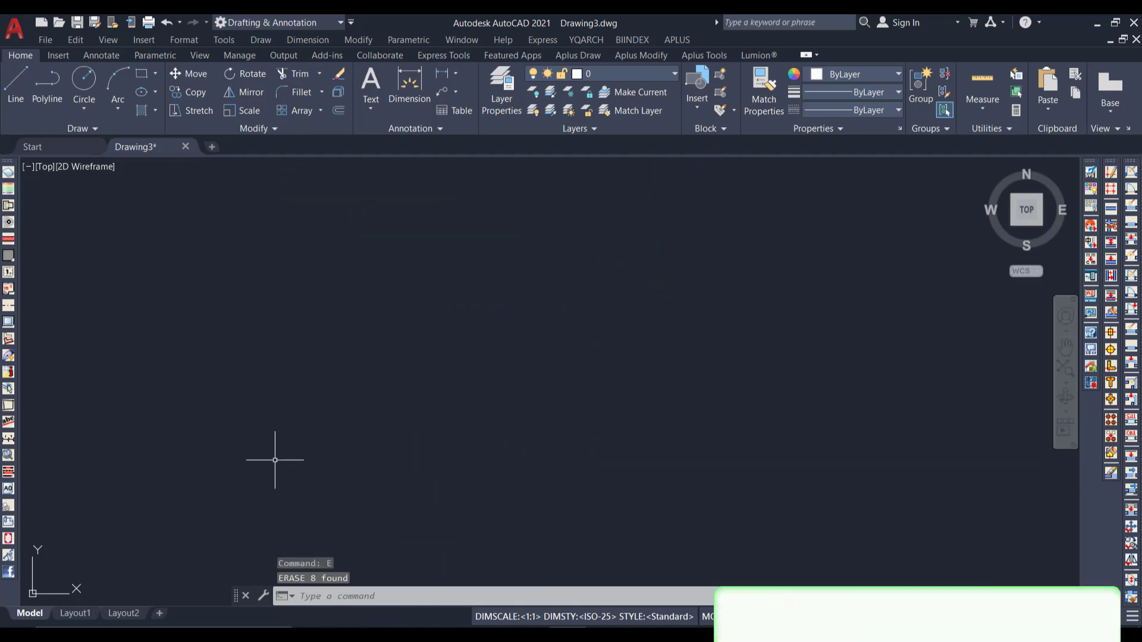
Turn limits checking off with the LIMITS command and zoom the empty drawing with the All option.
{"action": "type", "text": "LIMIT"}
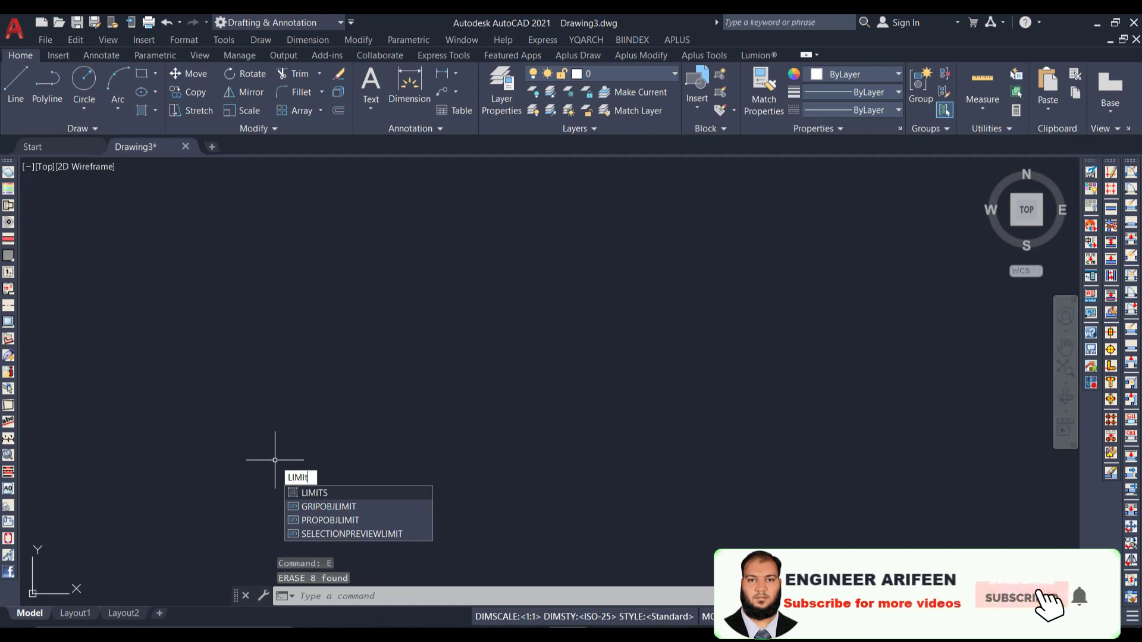
{"action": "key", "text": "Return"}
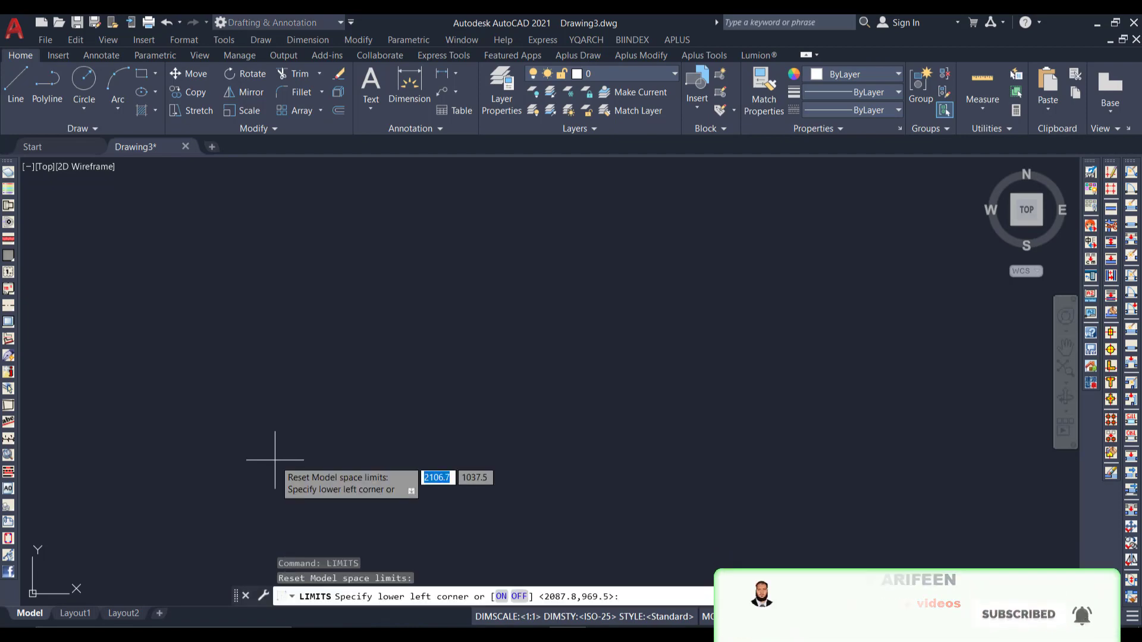
{"action": "type", "text": "off"}
{"action": "key", "text": "Return"}
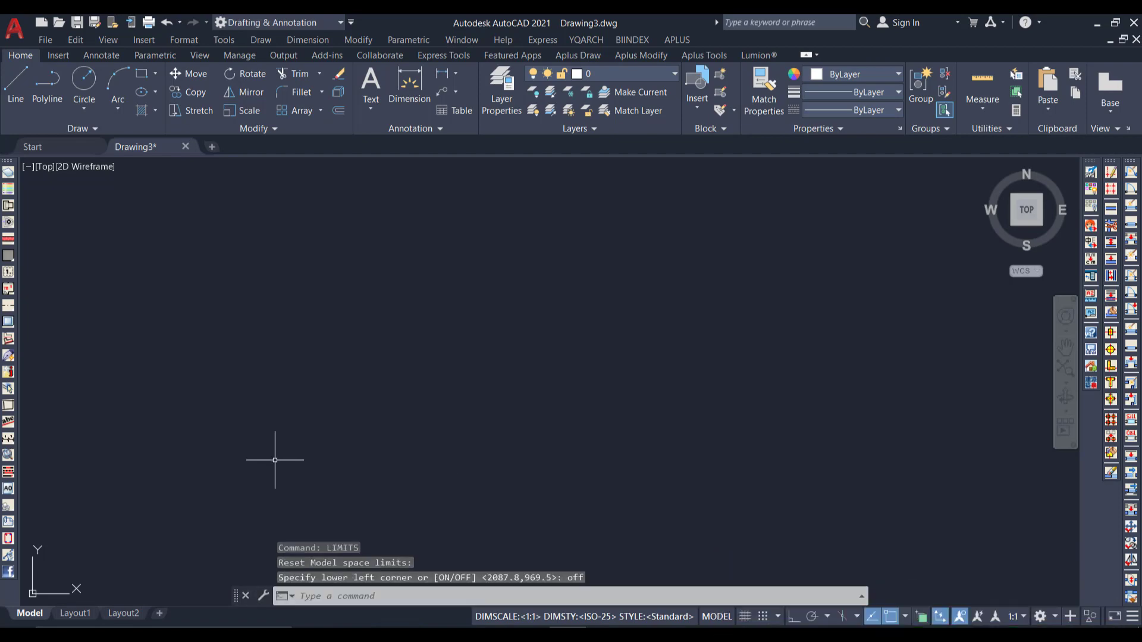
{"action": "type", "text": "z"}
{"action": "key", "text": "Return"}
{"action": "type", "text": "a"}
{"action": "key", "text": "Return"}
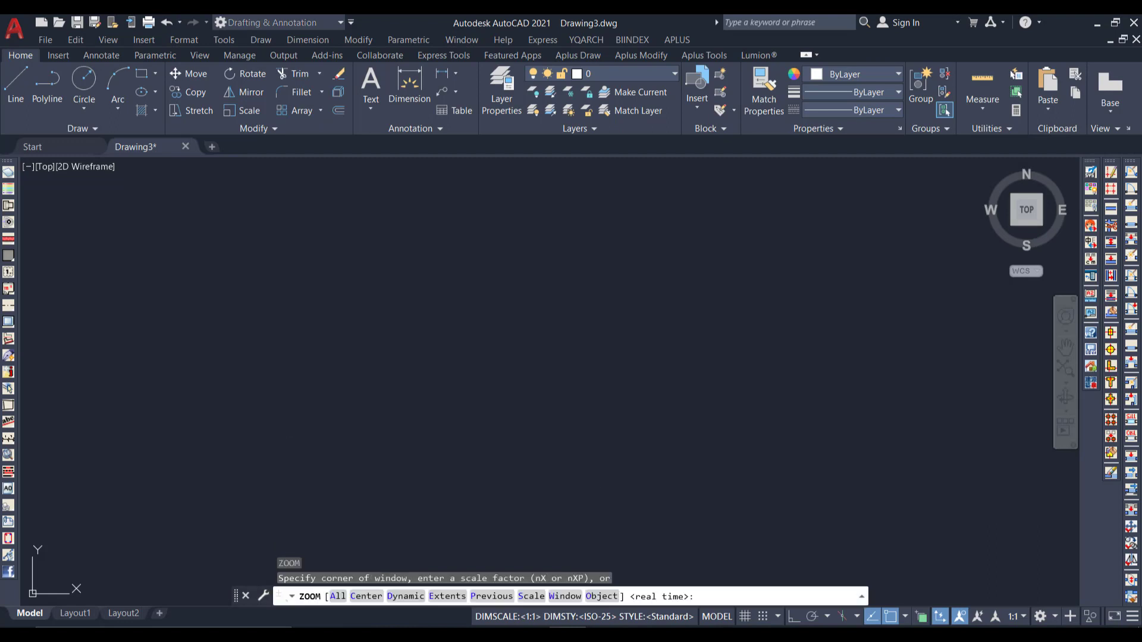
Draw a nearly horizontal line 10000 long, extending beyond the former drawing limits.
{"action": "left_click", "coordinate": [17, 84]}
{"action": "left_click", "coordinate": [225, 380]}
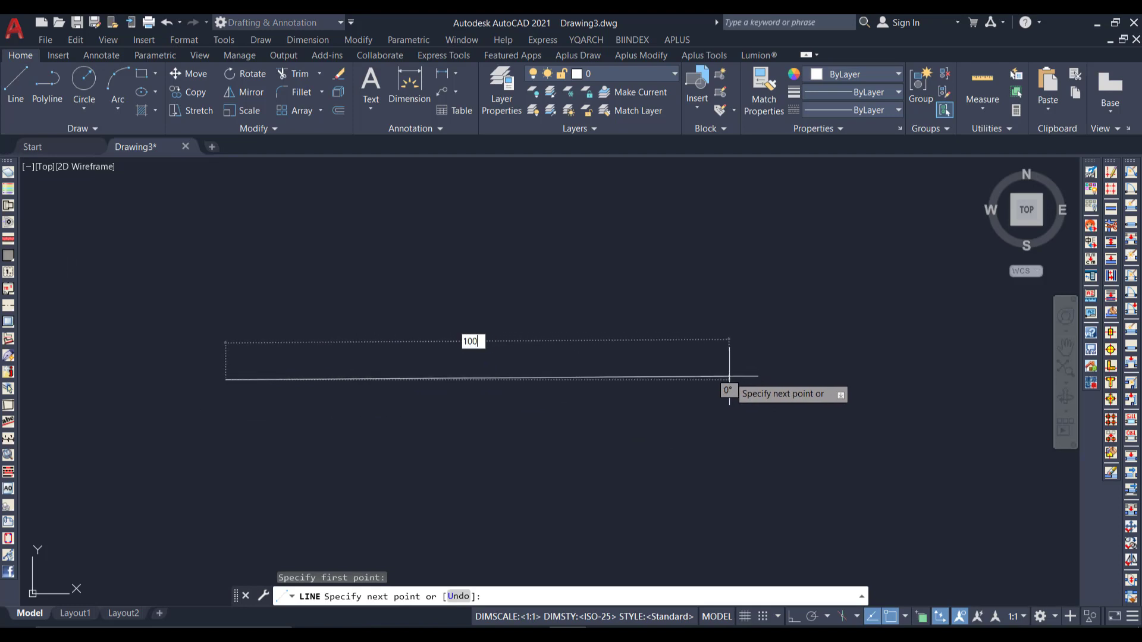
{"action": "key", "text": "Return"}
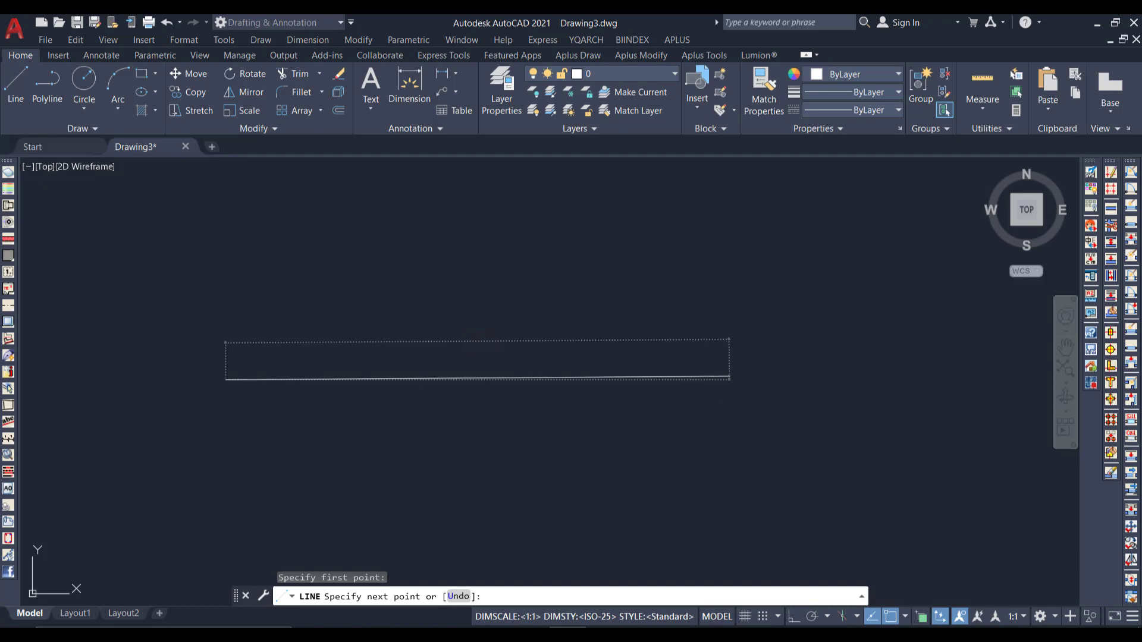
{"action": "key", "text": "Return"}
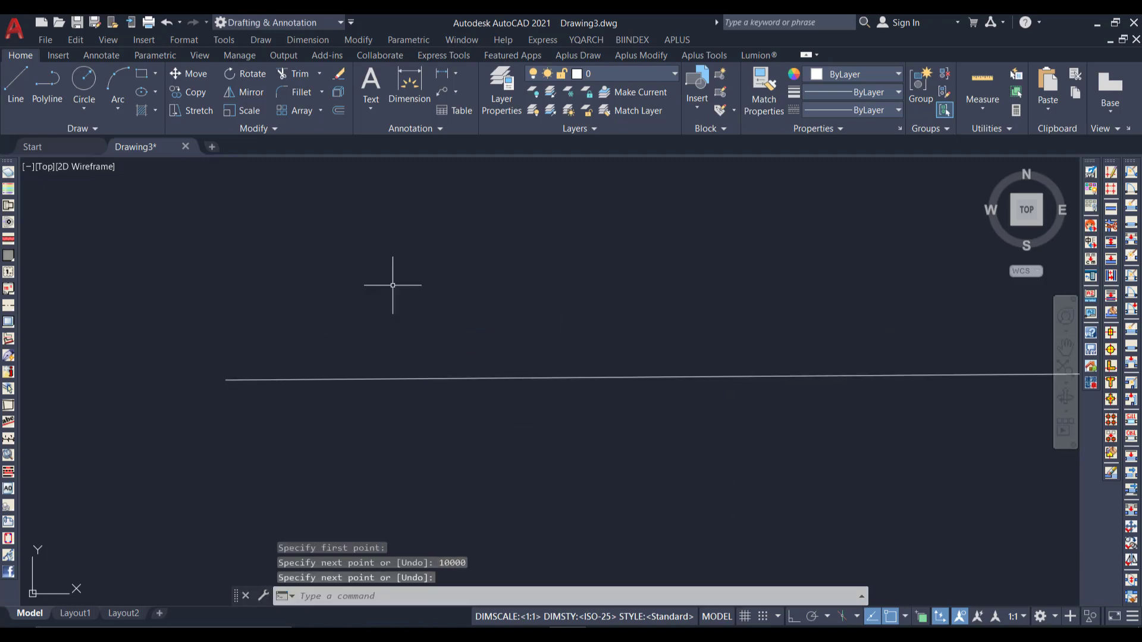
Zoom with the All option and adjust the view so the whole 10000-long line can be examined.
{"action": "type", "text": "z"}
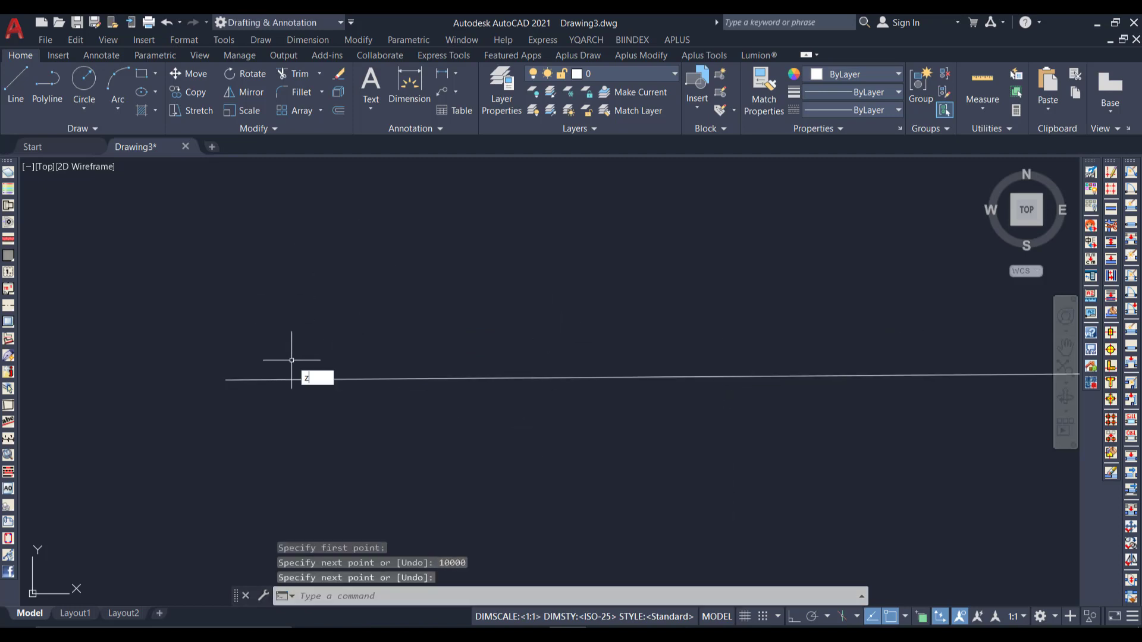
{"action": "key", "text": "Return"}
{"action": "type", "text": "a"}
{"action": "key", "text": "Return"}
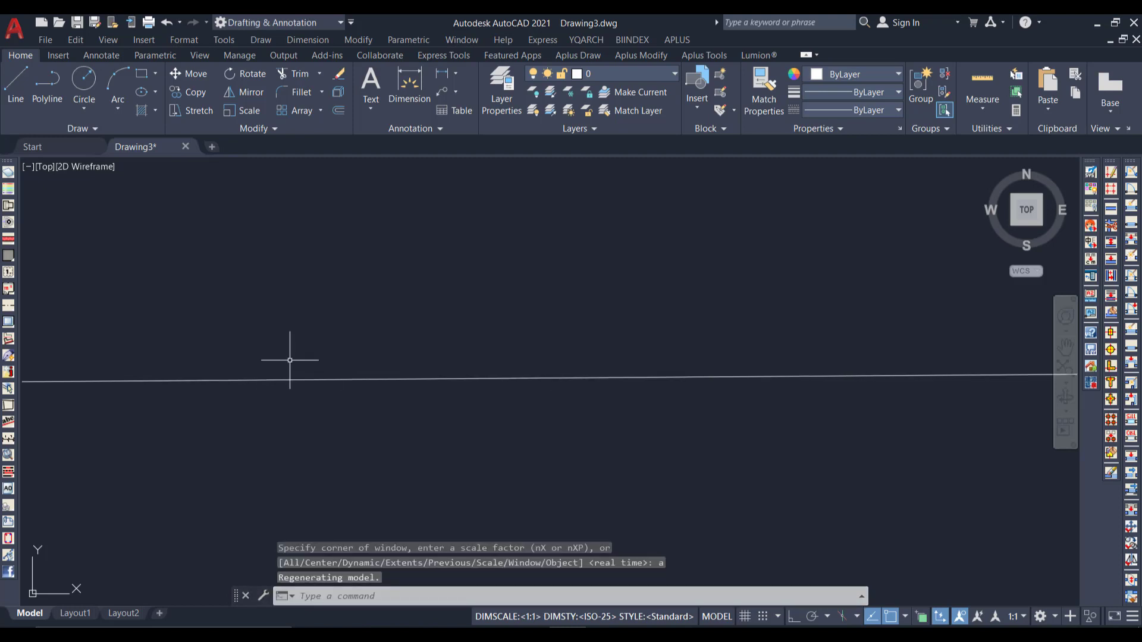
{"action": "scroll", "coordinate": [279, 366], "scroll_direction": "down", "scroll_amount": 2}
{"action": "scroll", "coordinate": [874, 352], "scroll_direction": "down", "scroll_amount": 2}
{"action": "scroll", "coordinate": [648, 377], "scroll_direction": "up", "scroll_amount": 2}
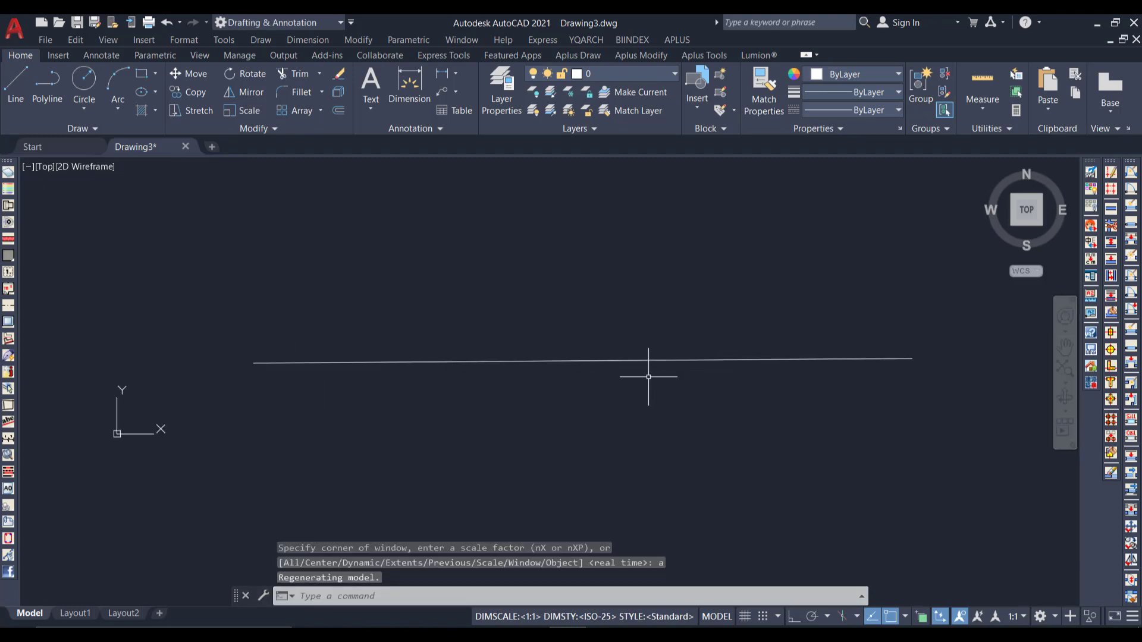
{"action": "scroll", "coordinate": [565, 339], "scroll_direction": "down", "scroll_amount": 2}
{"action": "scroll", "coordinate": [562, 354], "scroll_direction": "up", "scroll_amount": 2}
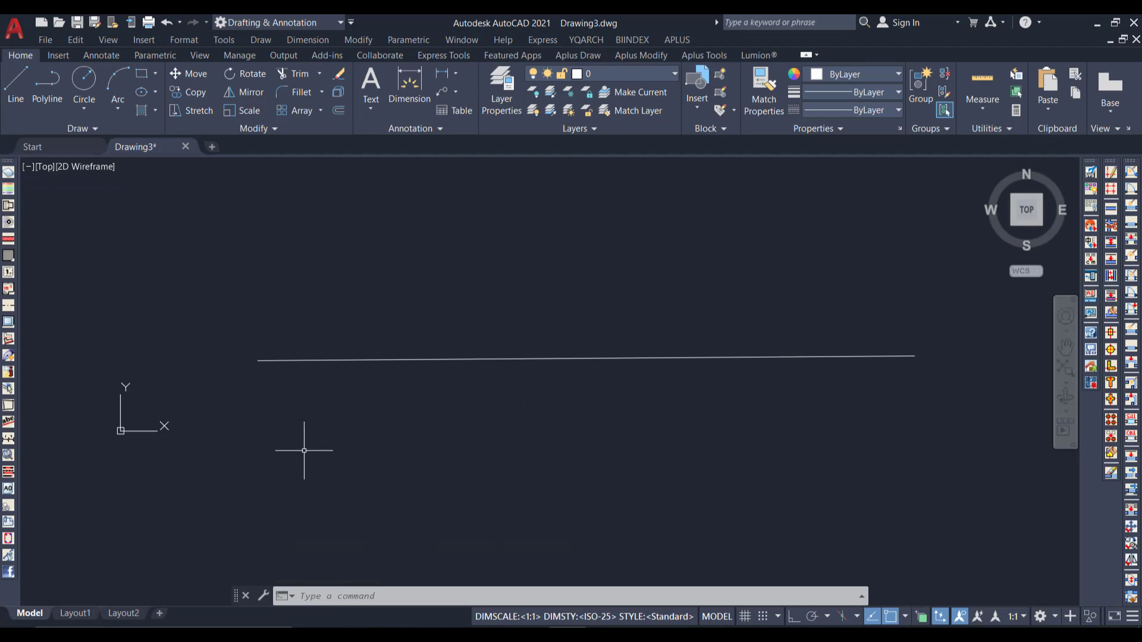
Draw a wide rectangle from the line's left endpoint to a point above and slightly beyond its right end.
{"action": "left_click", "coordinate": [141, 74]}
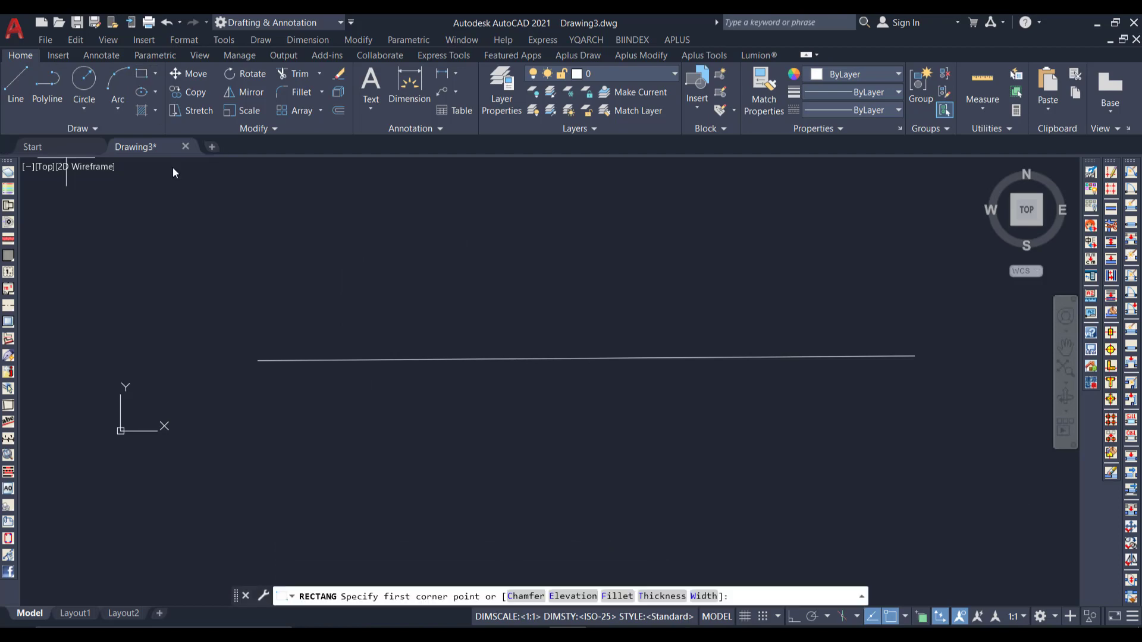
{"action": "left_click", "coordinate": [258, 360]}
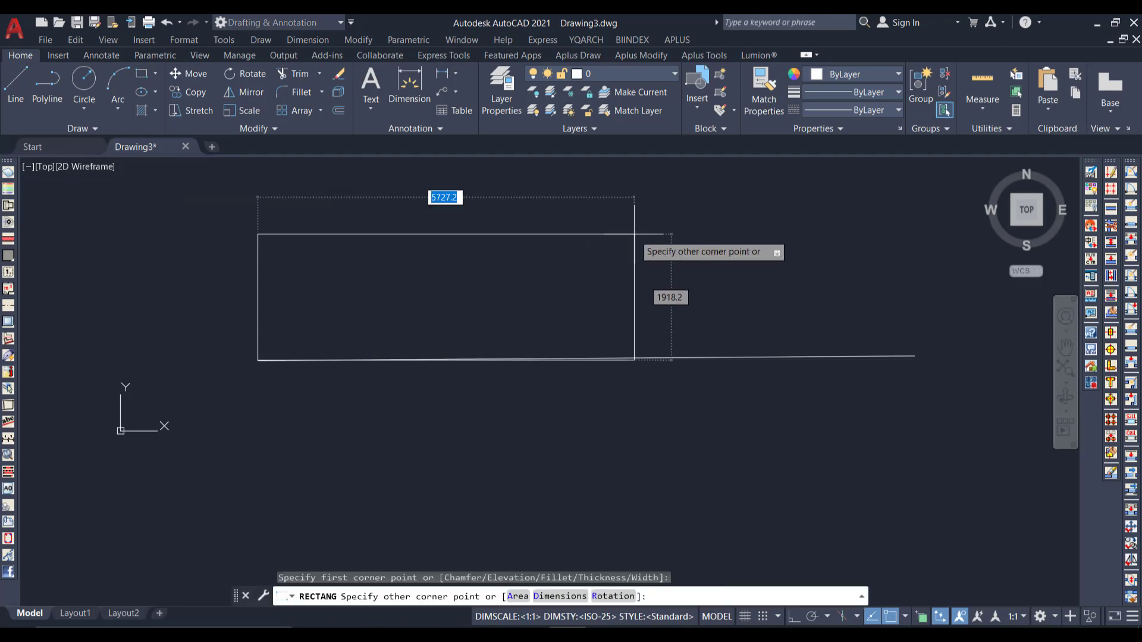
{"action": "left_click", "coordinate": [928, 225]}
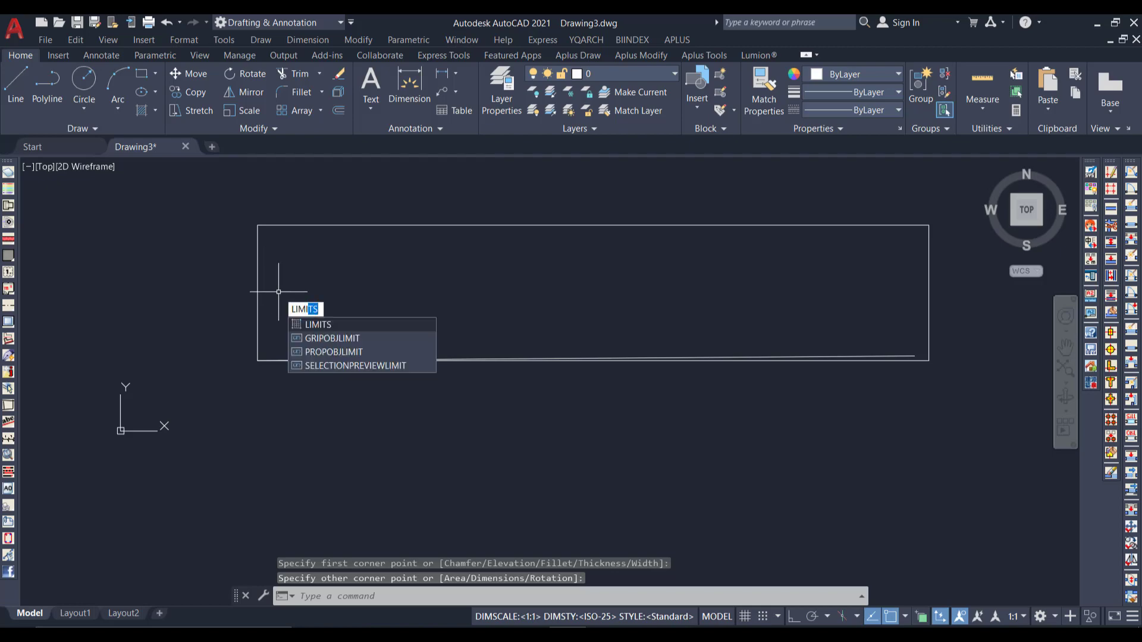
Set the drawing limits to the wide rectangle's lower-left and upper-right corners, and zoom with the All option.
{"action": "key", "text": "Return"}
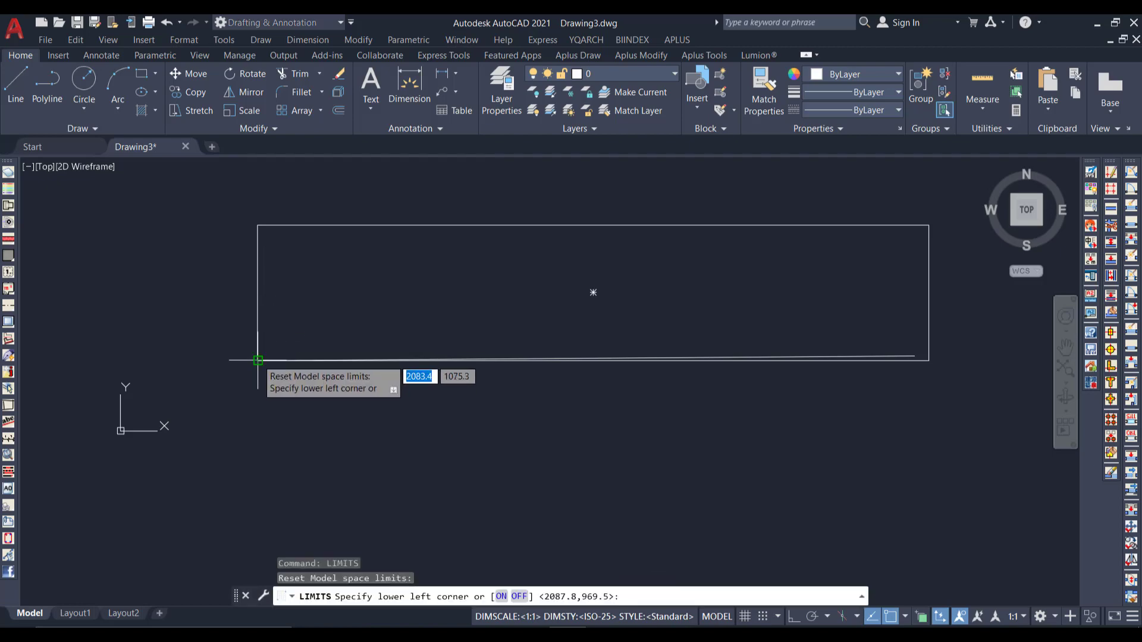
{"action": "left_click", "coordinate": [257, 360]}
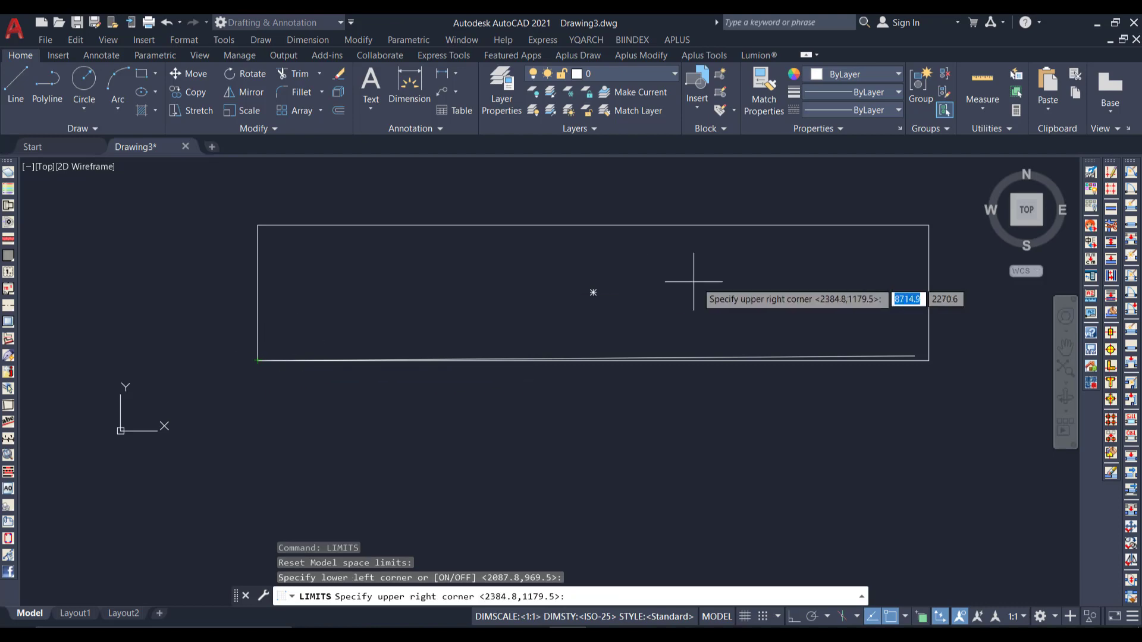
{"action": "left_click", "coordinate": [928, 225]}
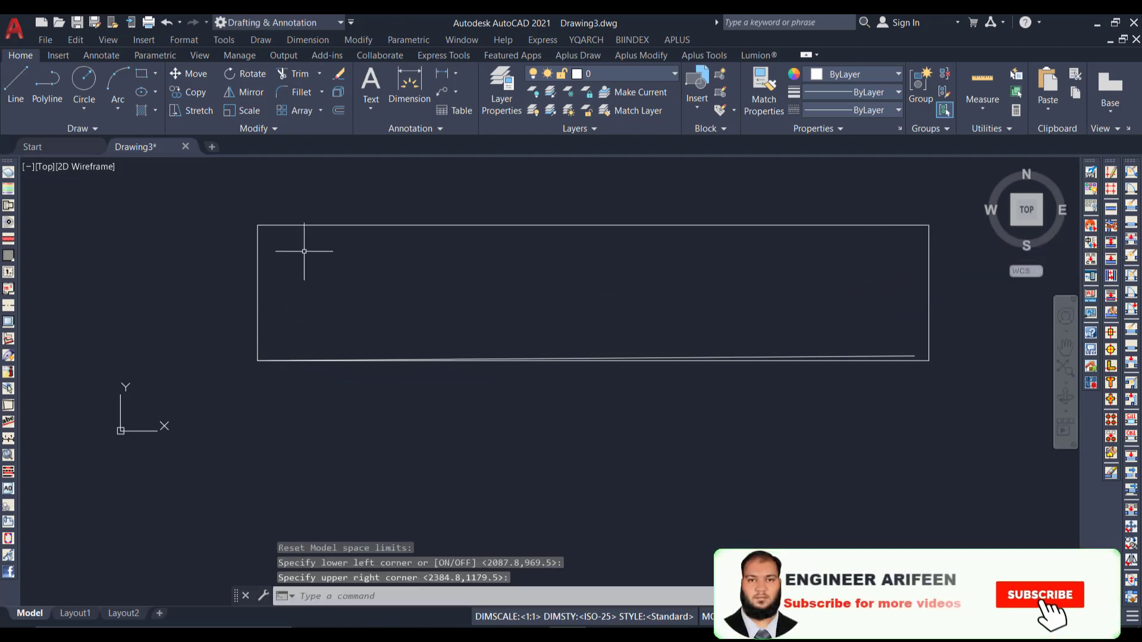
{"action": "type", "text": "z"}
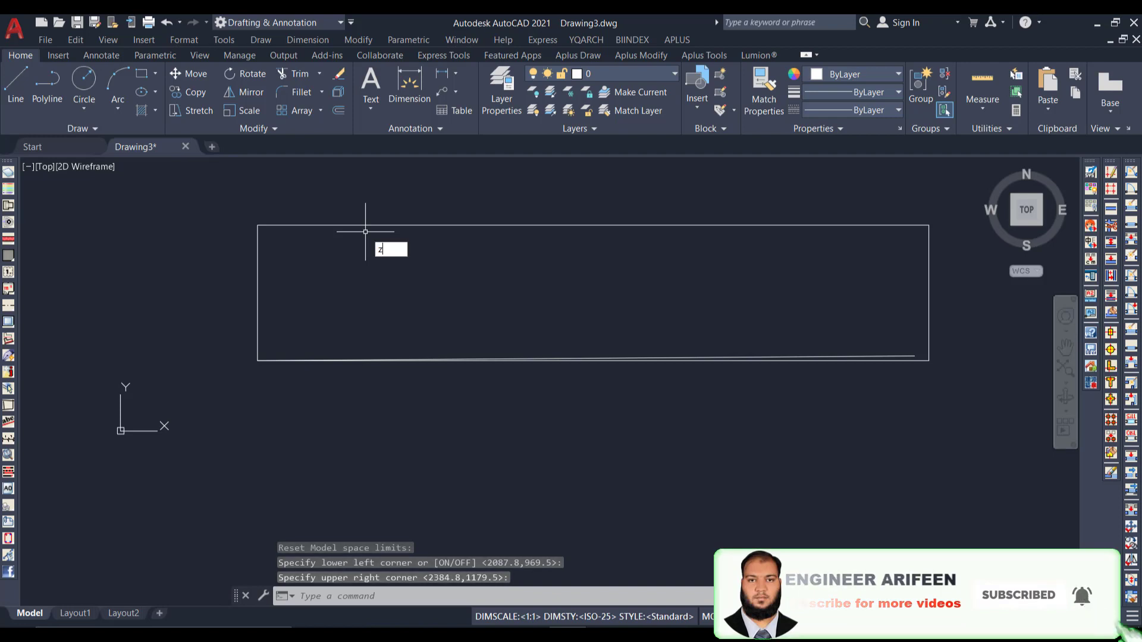
{"action": "key", "text": "Return"}
{"action": "type", "text": "a"}
{"action": "key", "text": "Return"}
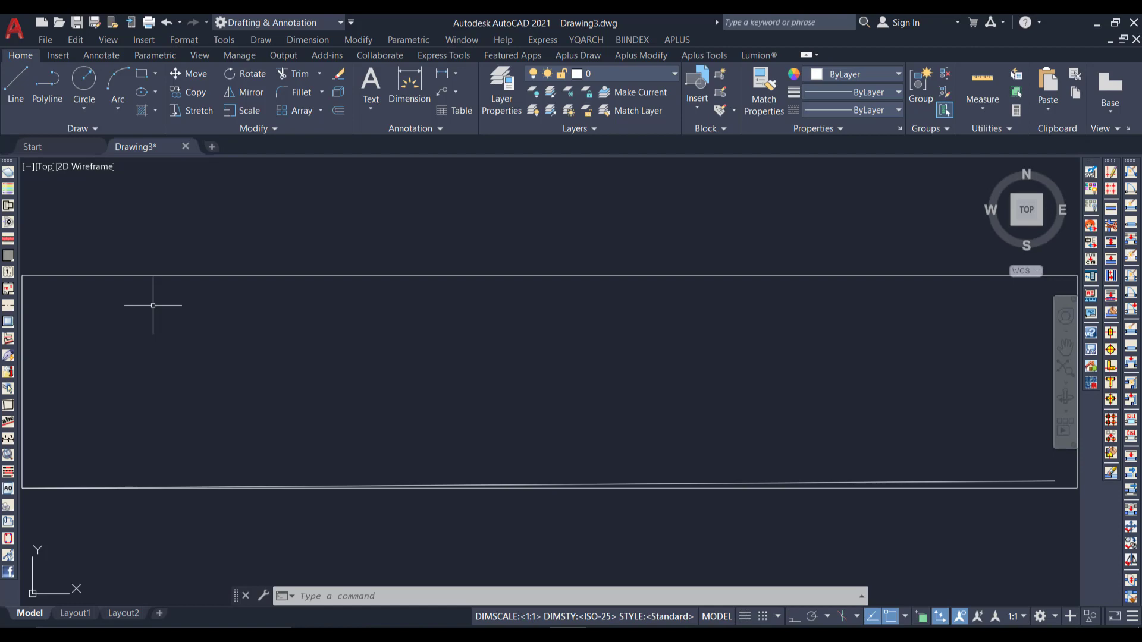
Erase the wide rectangle together with the long line inside it.
{"action": "scroll", "coordinate": [153, 305], "scroll_direction": "down", "scroll_amount": 2}
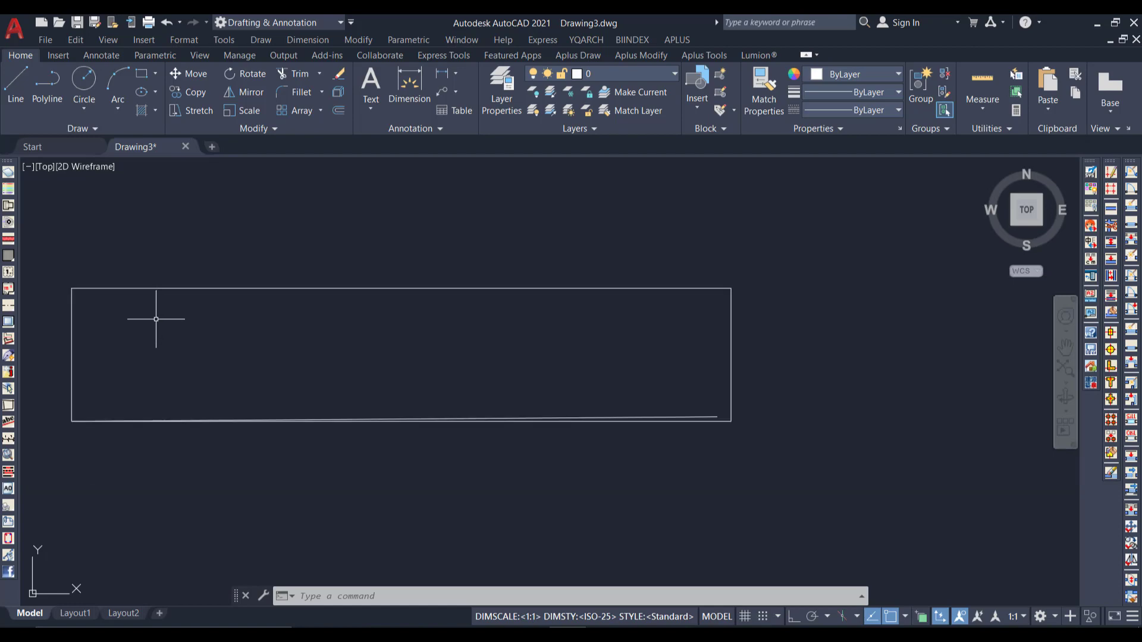
{"action": "left_click", "coordinate": [805, 229]}
{"action": "left_click", "coordinate": [40, 475]}
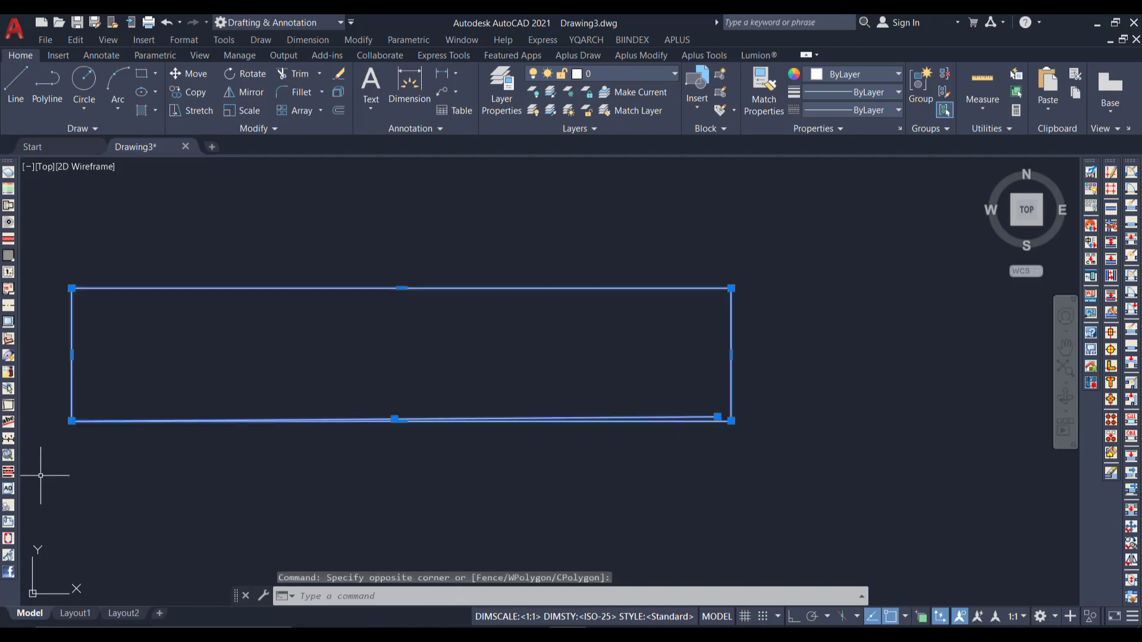
{"action": "type", "text": "e"}
{"action": "key", "text": "Return"}
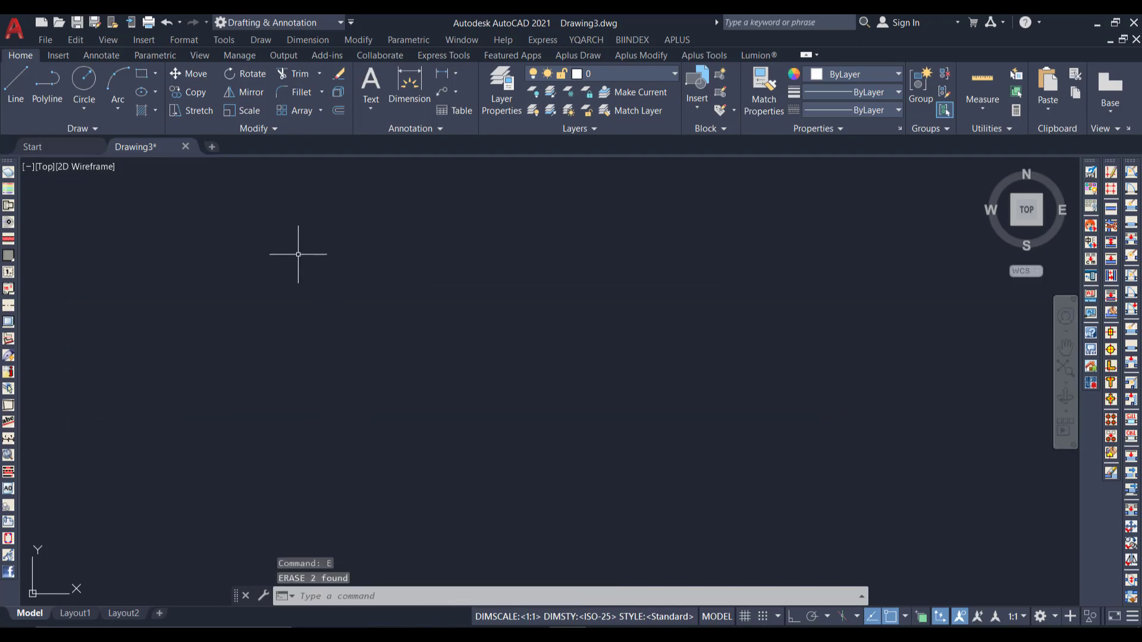
Draw an upright rectangle, taller than it is wide, in the empty drawing area.
{"action": "left_click", "coordinate": [145, 71]}
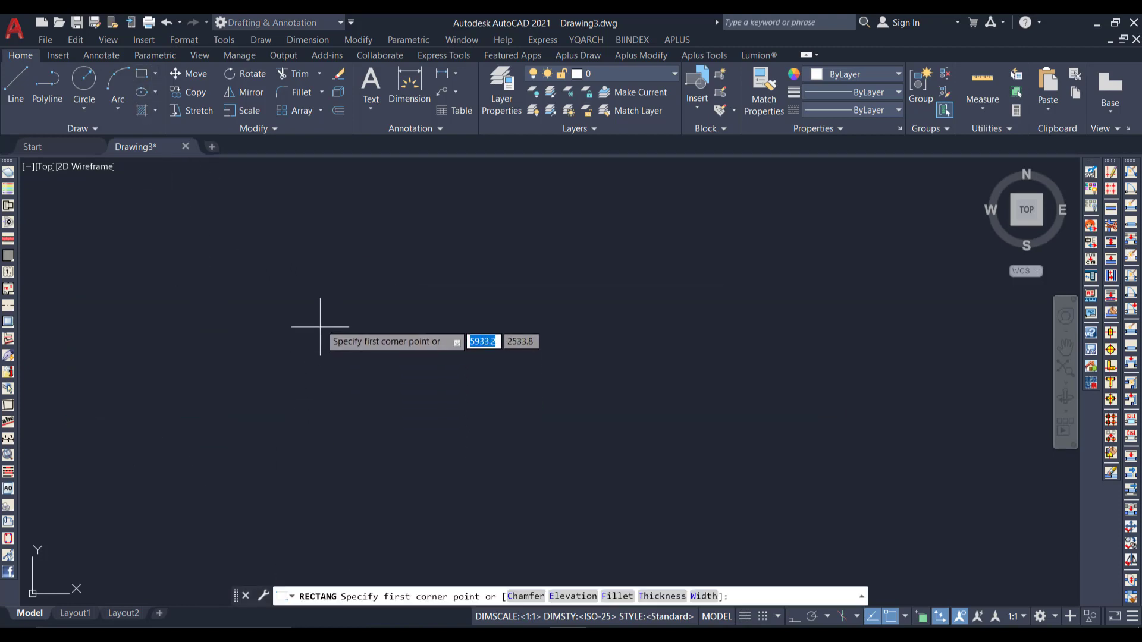
{"action": "left_click", "coordinate": [270, 273]}
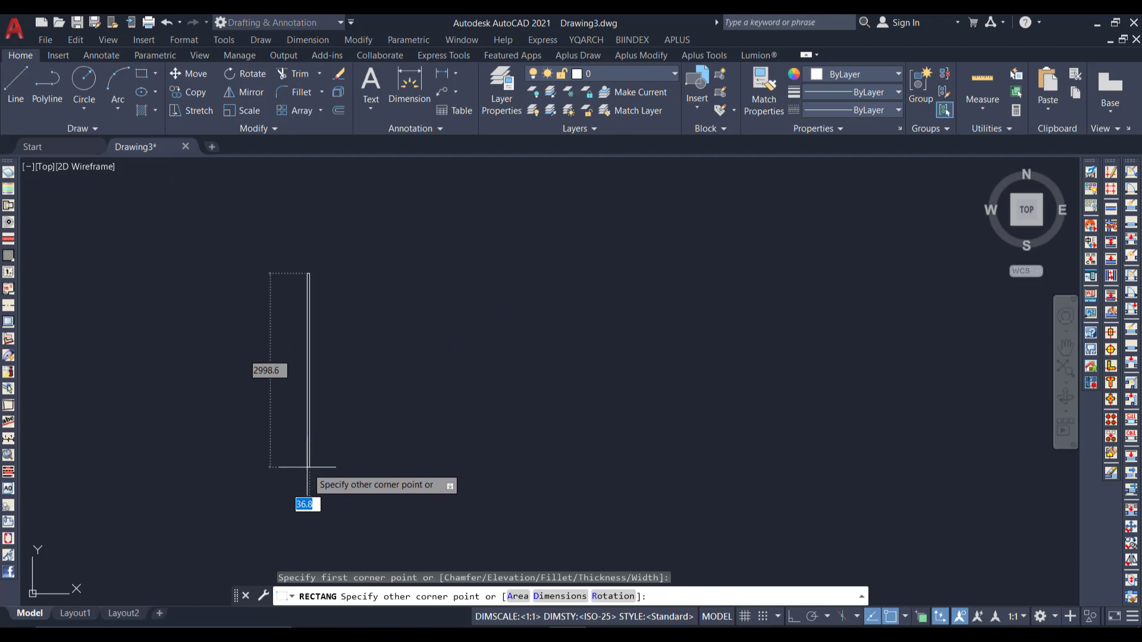
{"action": "left_click", "coordinate": [179, 472]}
{"action": "scroll", "coordinate": [354, 288], "scroll_direction": "down", "scroll_amount": 3}
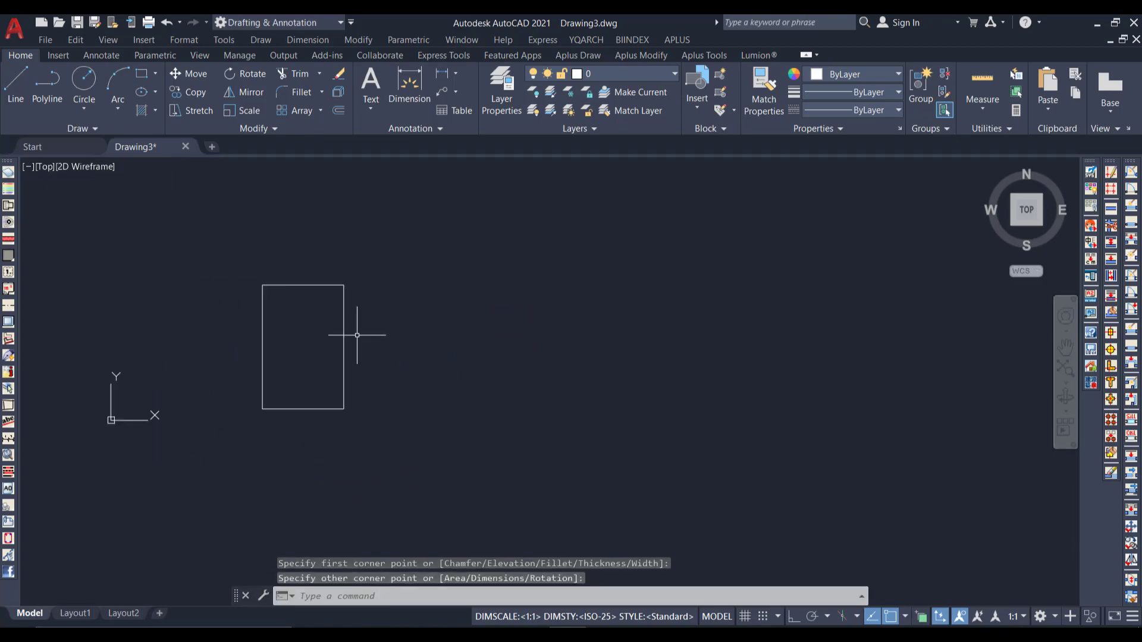
{"action": "scroll", "coordinate": [191, 300], "scroll_direction": "up", "scroll_amount": 3}
{"action": "scroll", "coordinate": [191, 299], "scroll_direction": "up", "scroll_amount": 2}
{"action": "scroll", "coordinate": [191, 300], "scroll_direction": "down", "scroll_amount": 2}
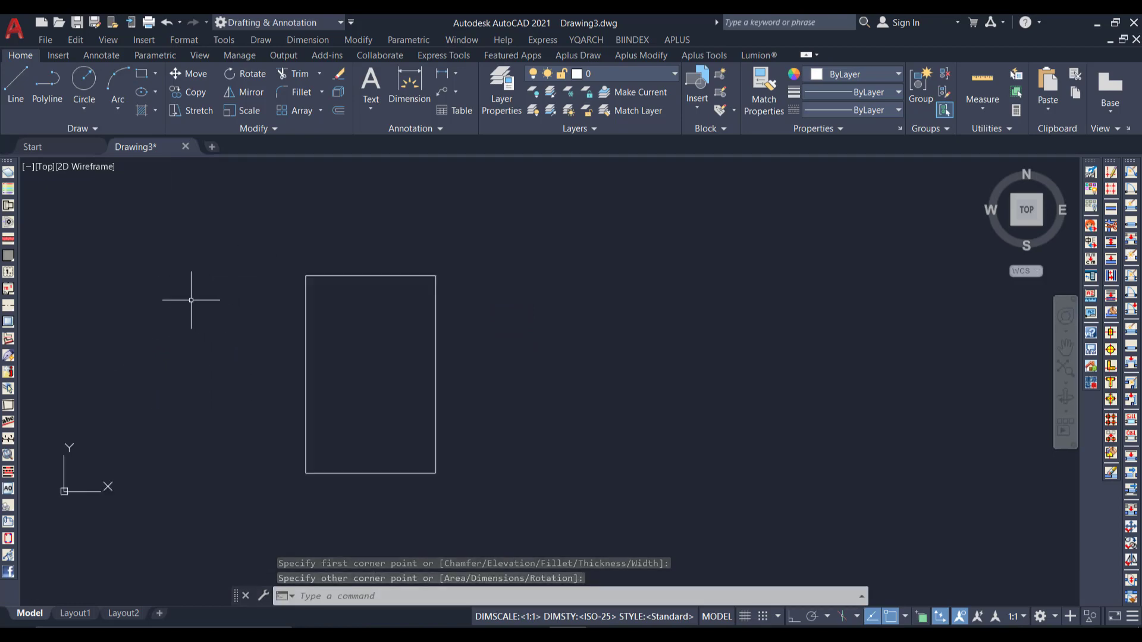